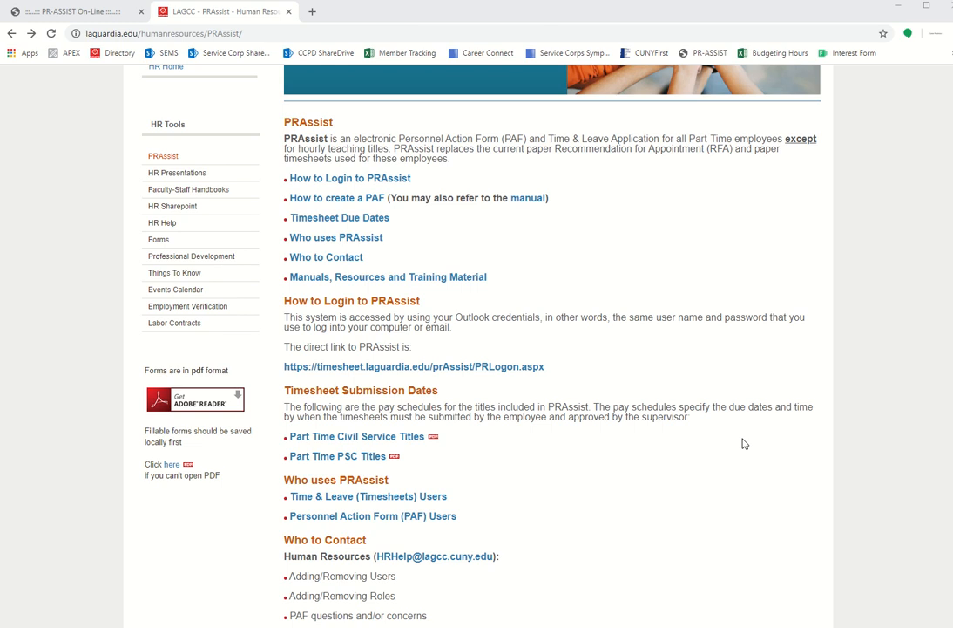
- Follow the PRLogon.aspx link under 'How to Login to PRAssist' on the HR PRAssist page
scroll(744, 444, "up", 3)
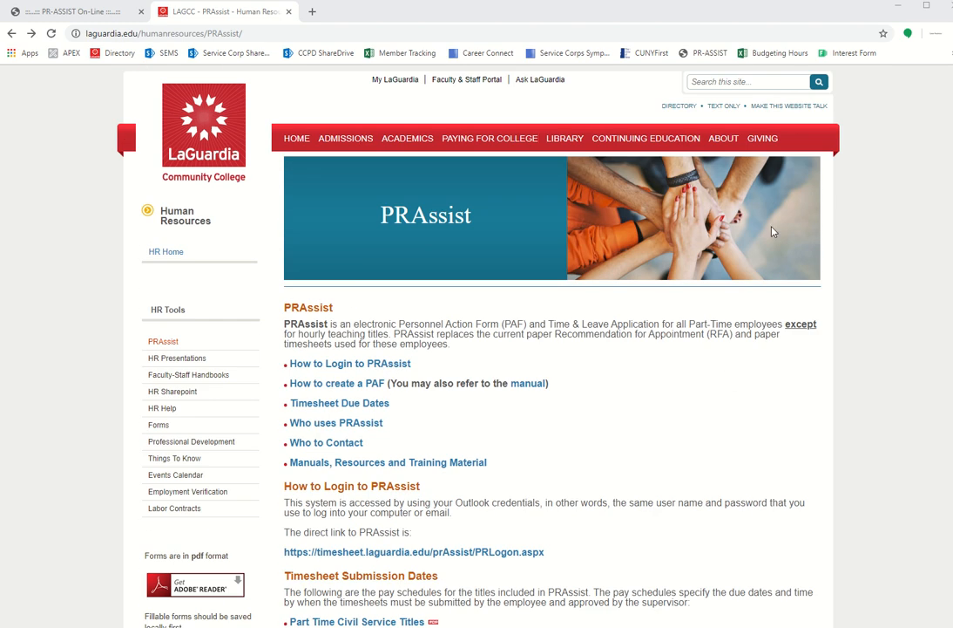
scroll(583, 409, "down", 1)
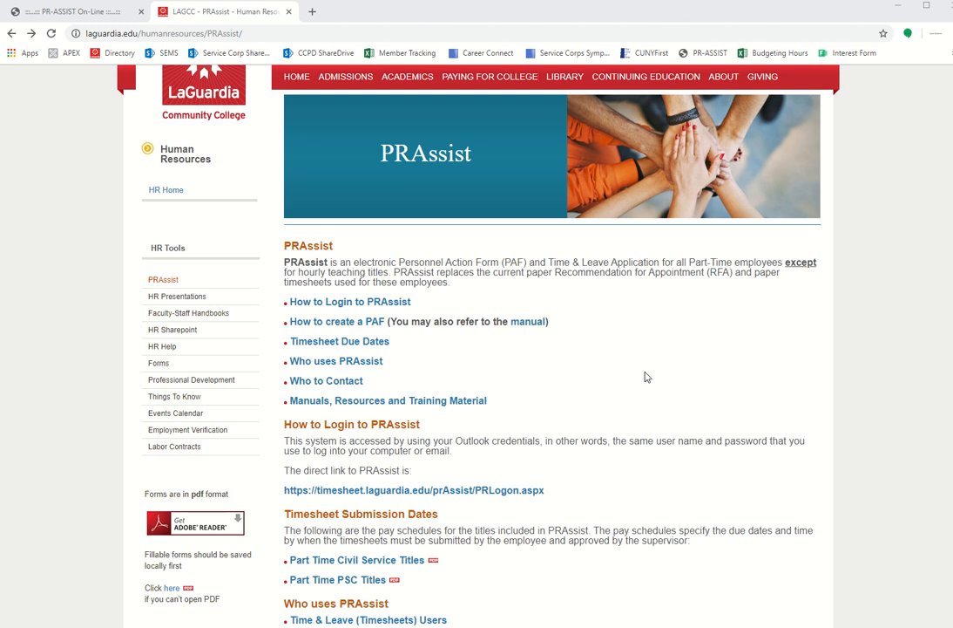
scroll(644, 375, "down", 3)
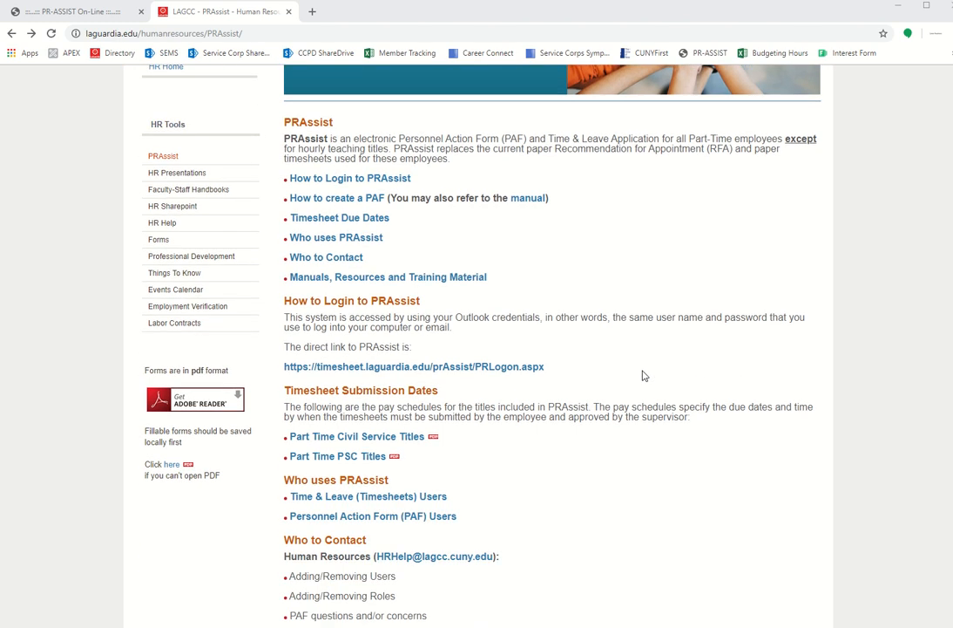
left_click(319, 307)
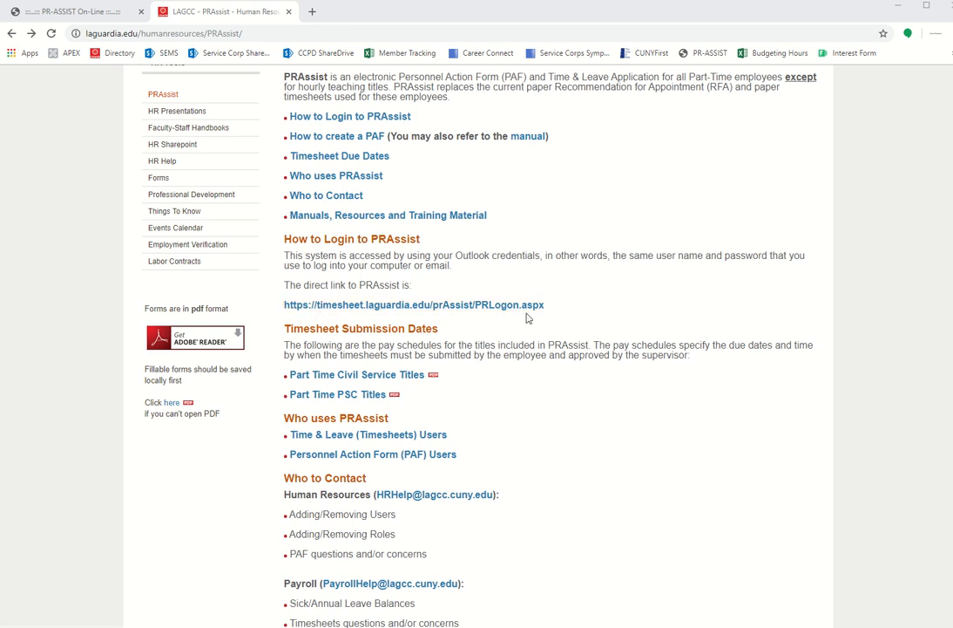
left_click_drag(285, 238, 571, 311)
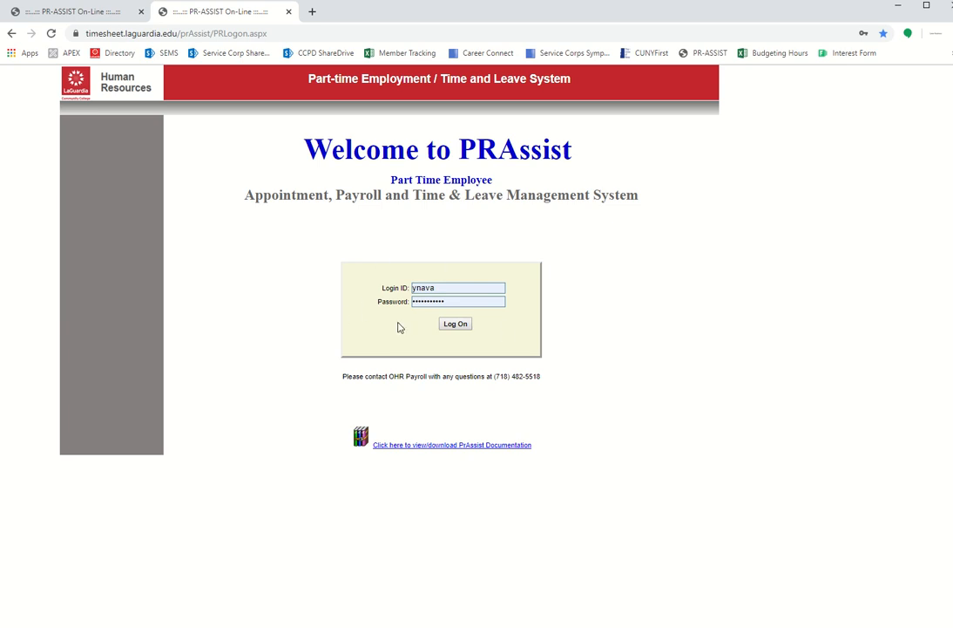
- Close the login tab to reveal the pay period 10 timesheet, then bring up the Word pay schedule
left_click(289, 12)
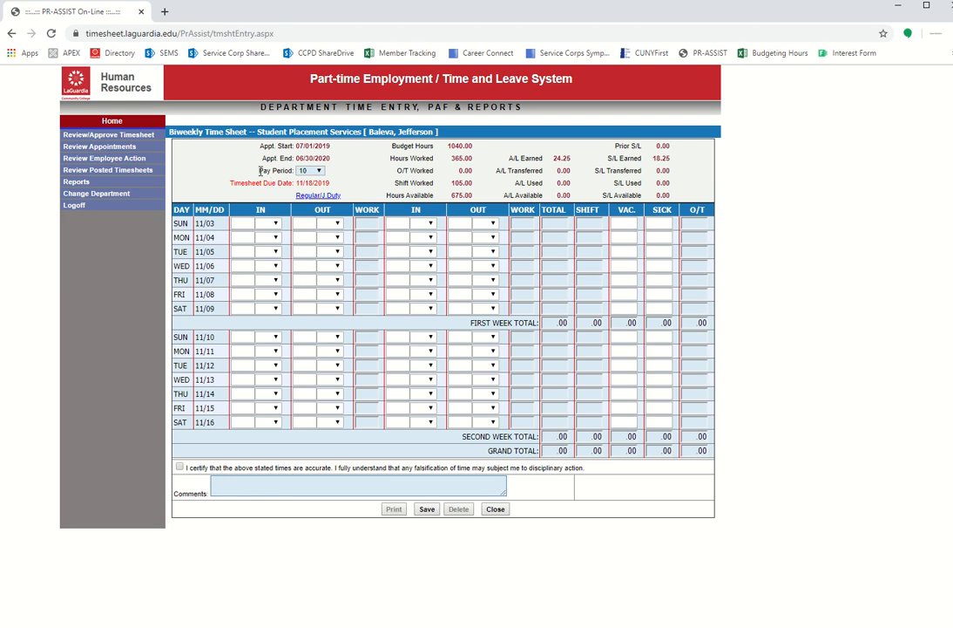
left_click_drag(259, 172, 295, 170)
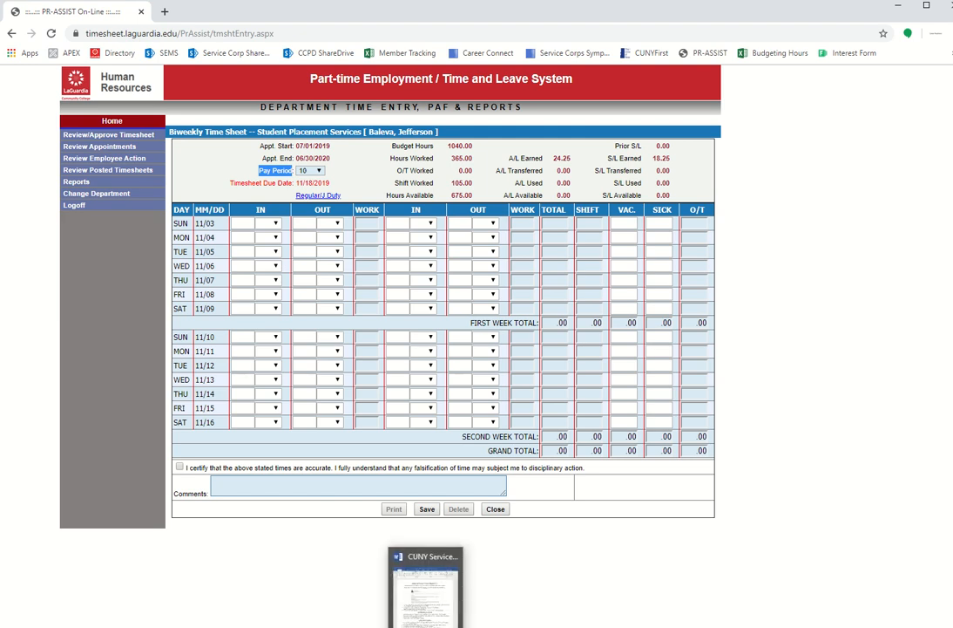
left_click(425, 610)
- Check the 11/1, 11/15, 11/29 and 12/13/2019 pay date rows in the centred schedule, then minimize Word
left_click_drag(383, 440, 327, 187)
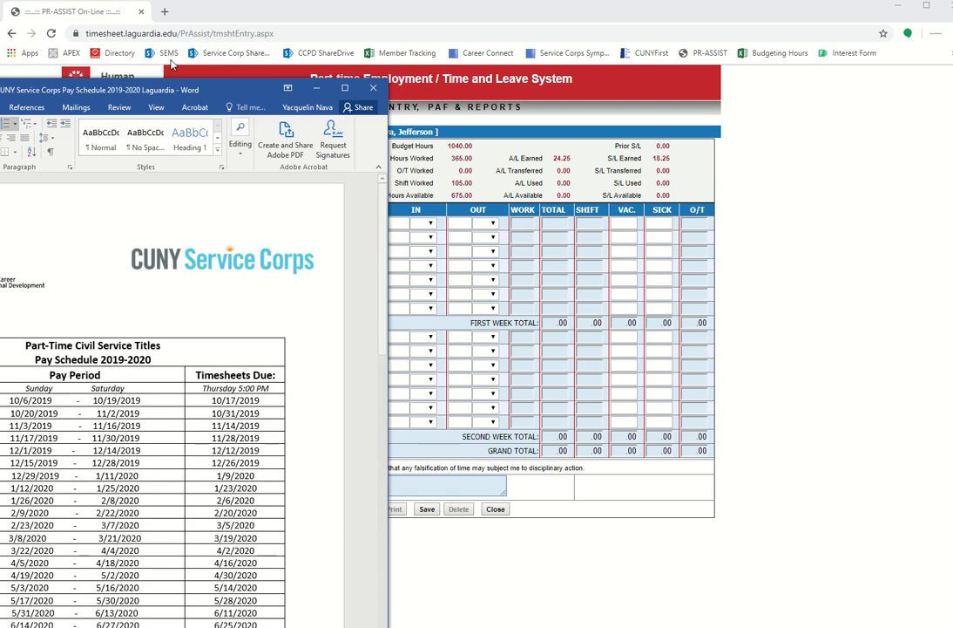
left_click_drag(171, 89, 485, 25)
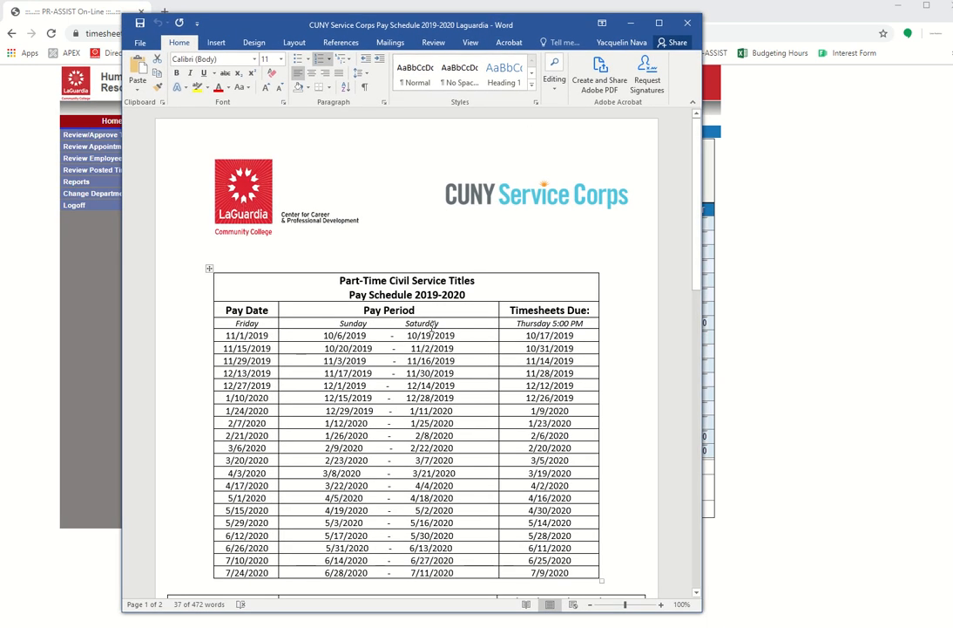
scroll(432, 326, "down", 2)
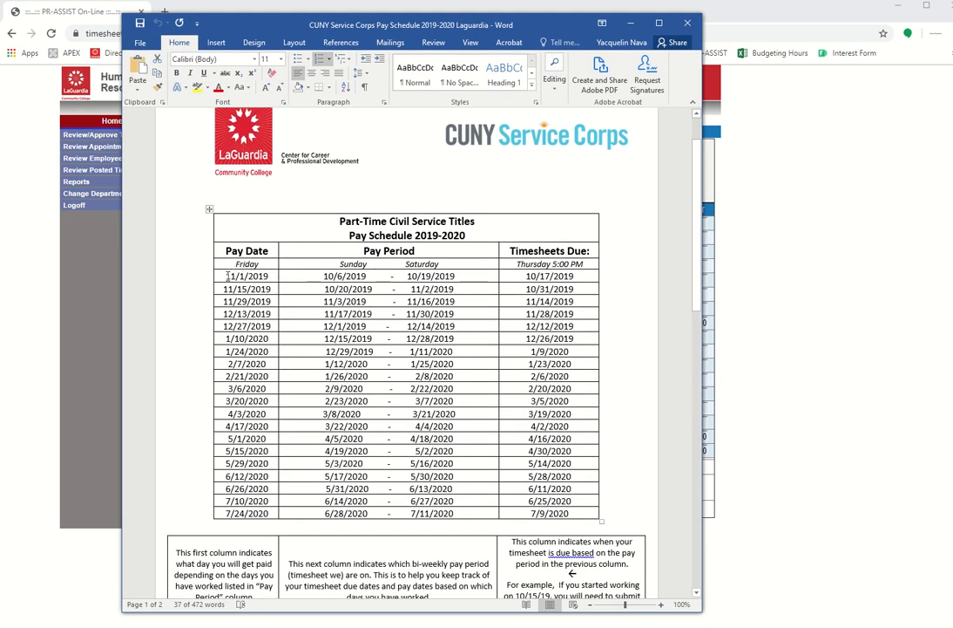
left_click_drag(227, 276, 571, 276)
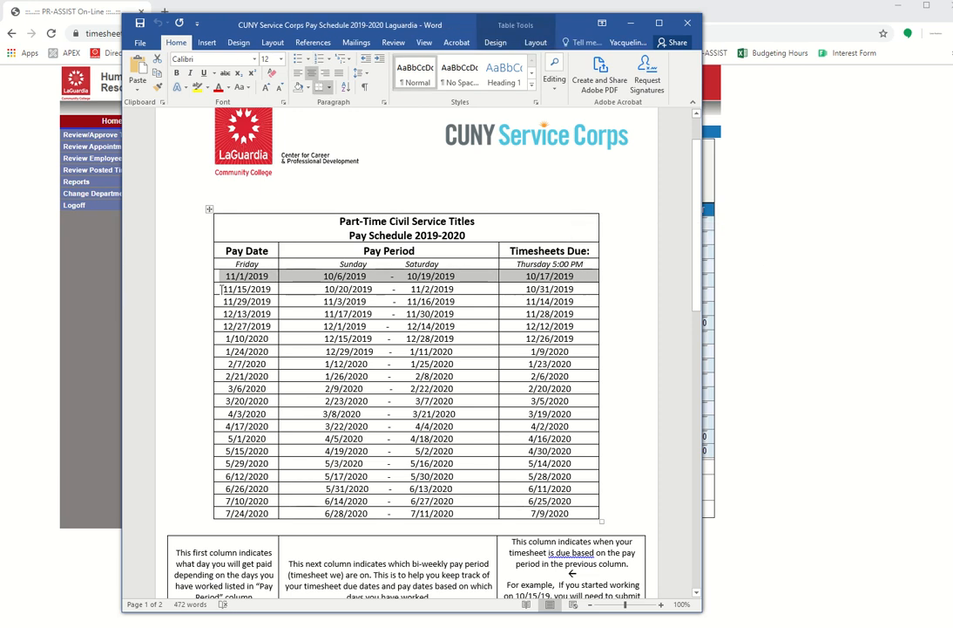
left_click_drag(223, 289, 544, 289)
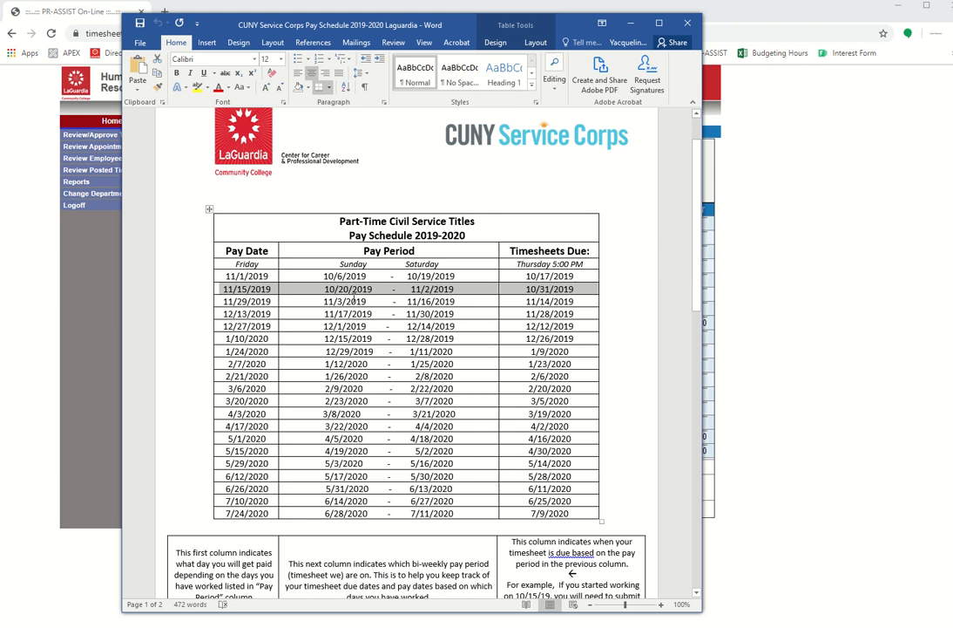
left_click_drag(224, 301, 562, 300)
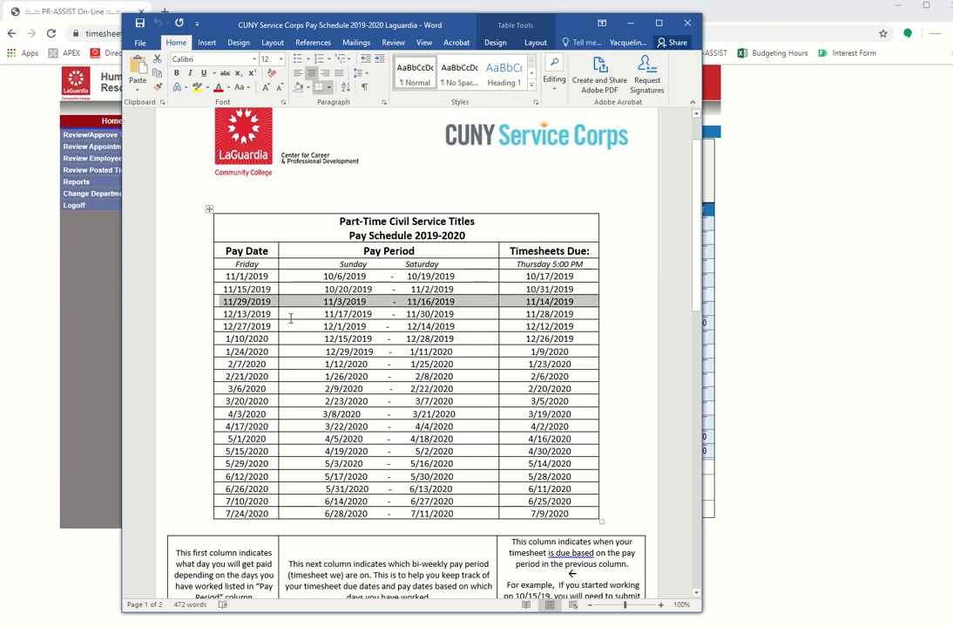
left_click_drag(227, 313, 558, 314)
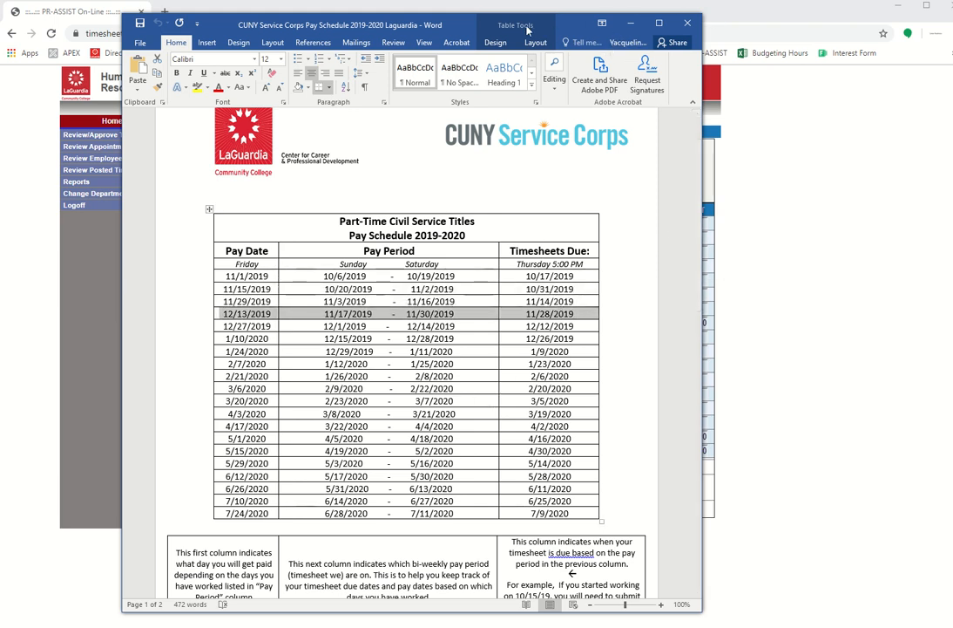
left_click(629, 26)
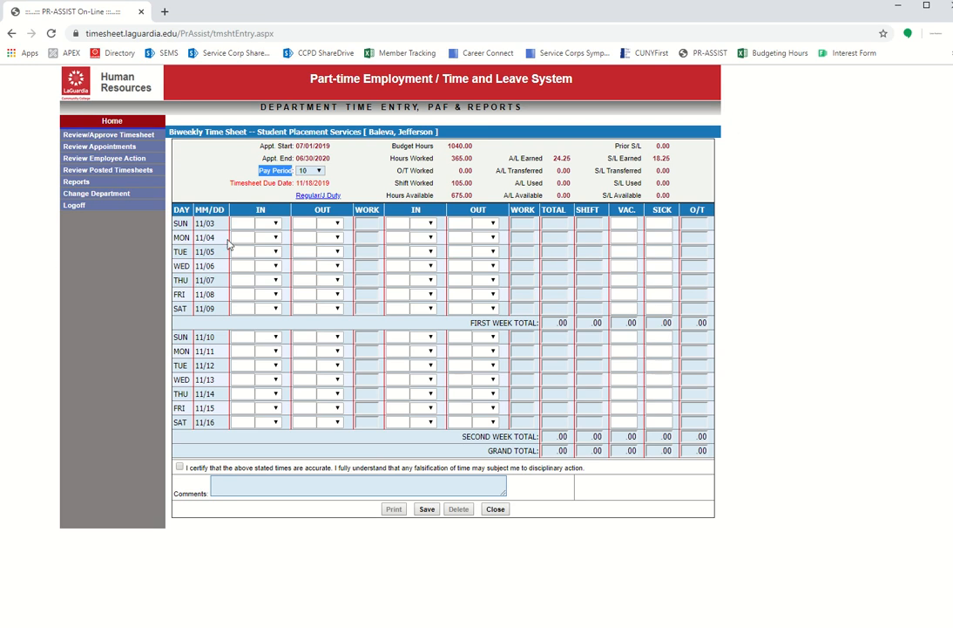
left_click(311, 172)
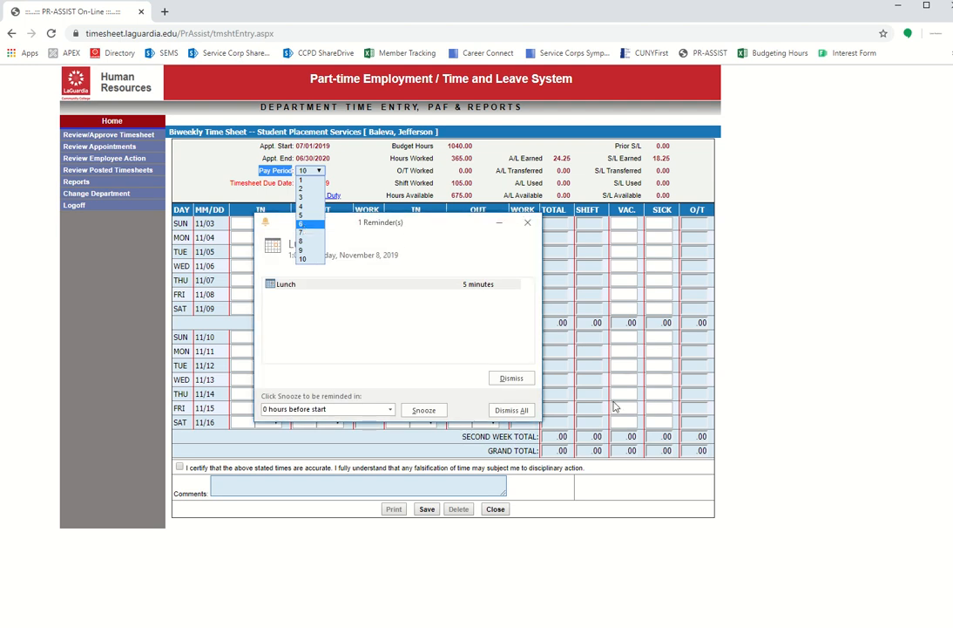
left_click(511, 377)
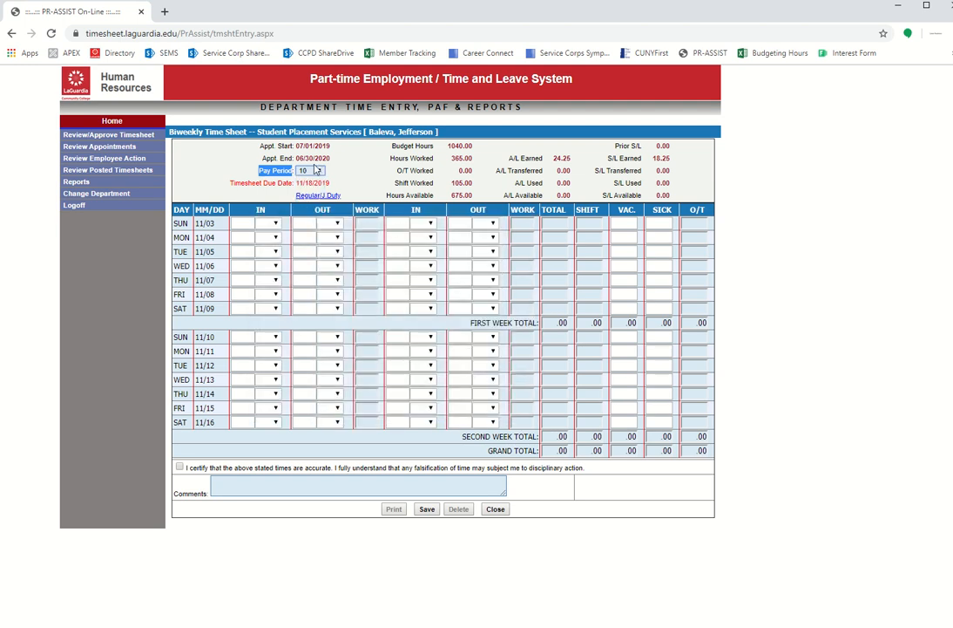
left_click(316, 171)
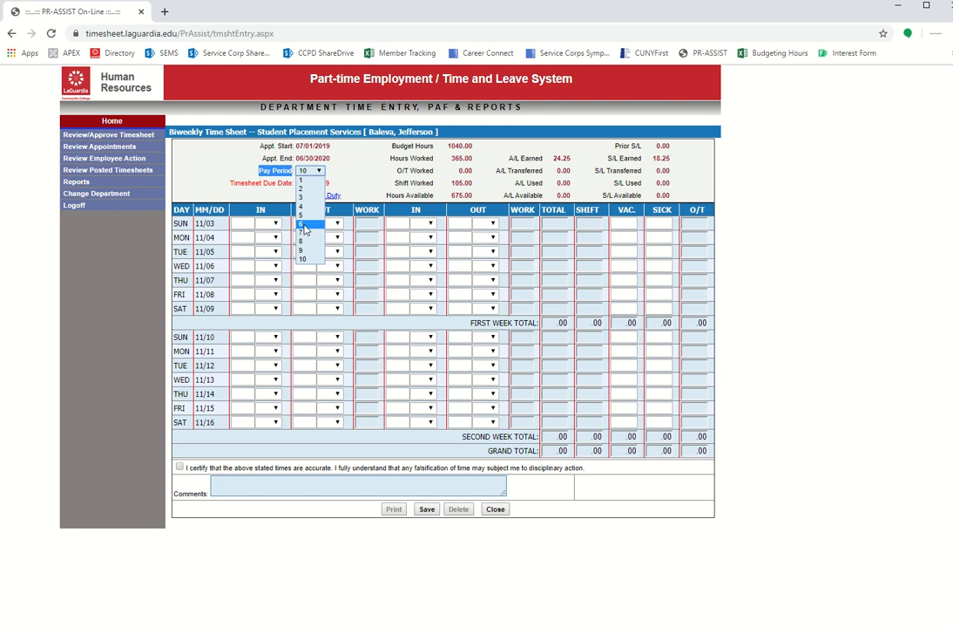
left_click(716, 184)
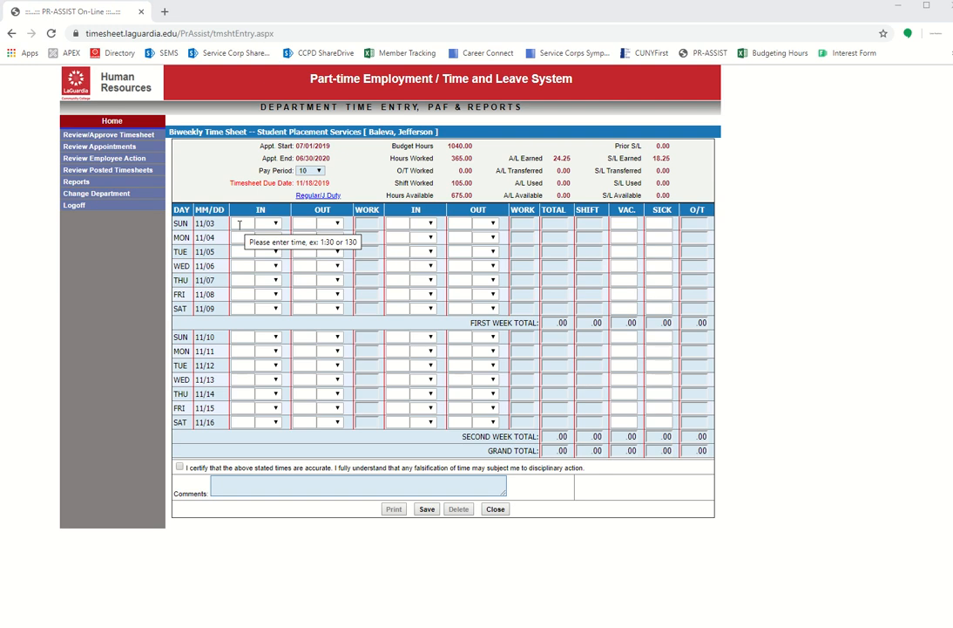
- Enter Monday 11/04's in time, keeping it as AM
left_click_drag(179, 223, 214, 422)
left_click(213, 422)
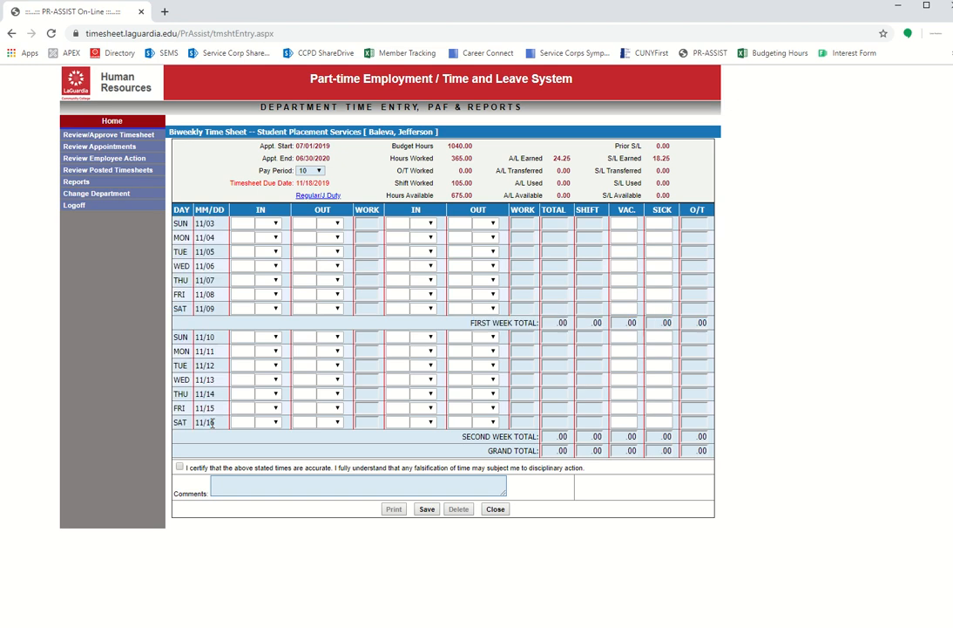
left_click(245, 237)
type("10:30")
left_click(267, 237)
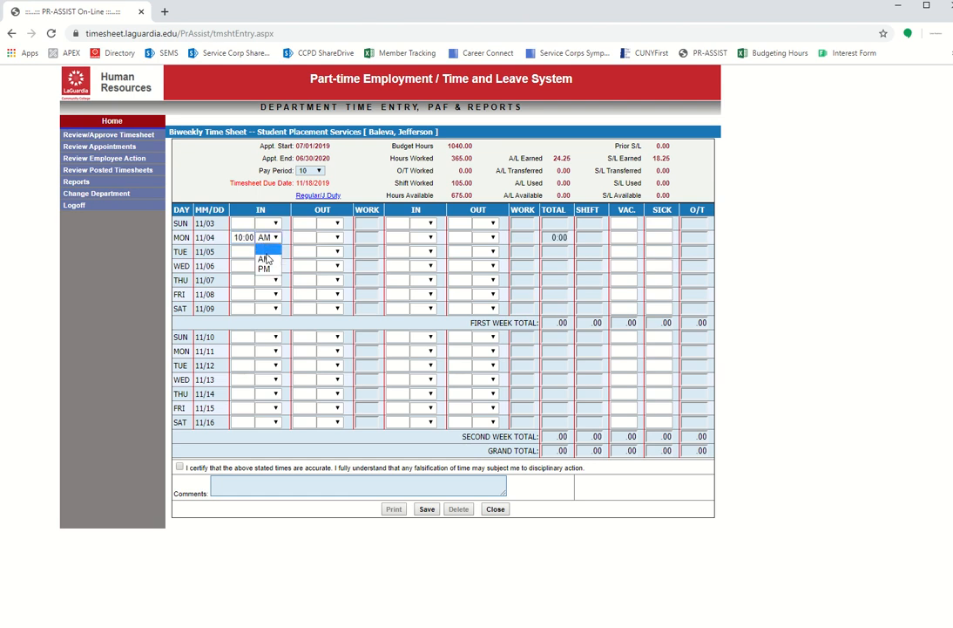
left_click(268, 260)
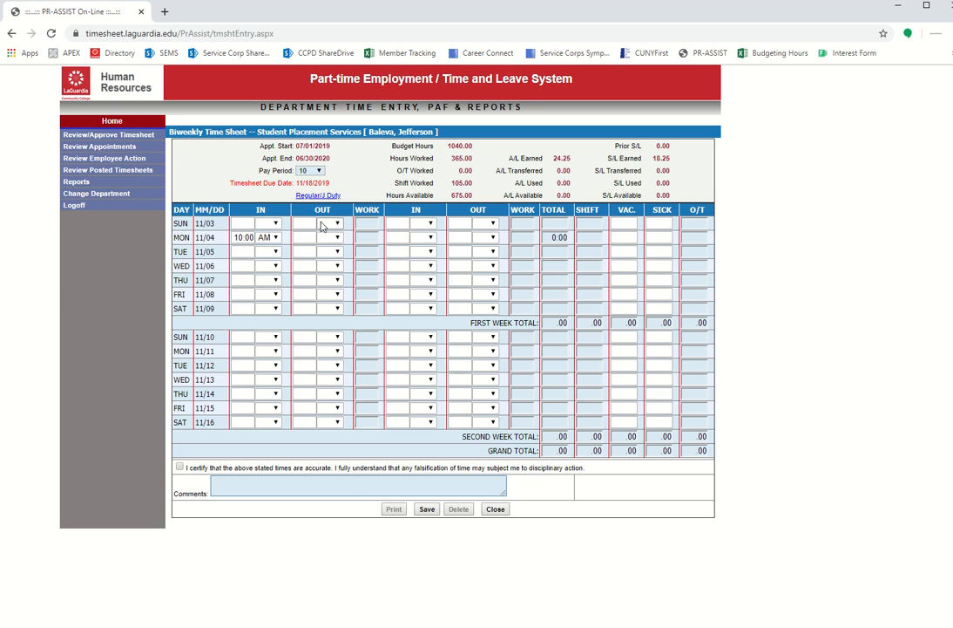
- Enter 1:30 PM as Monday's out time, giving 3:30 worked and a 3.50 week total
left_click(310, 236)
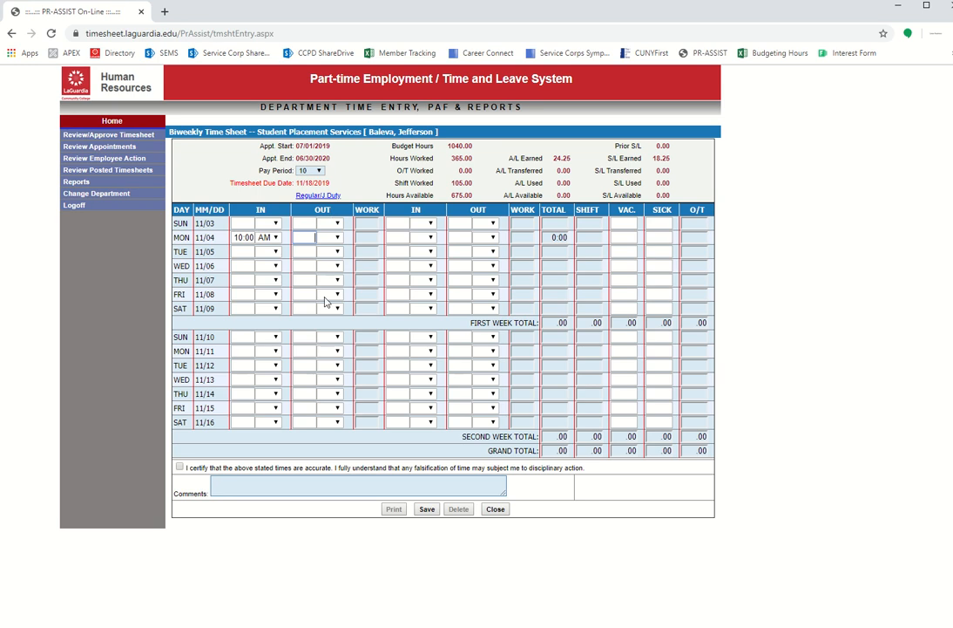
left_click_drag(328, 211, 335, 224)
left_click(331, 212)
left_click(306, 236)
type("1:30")
left_click(348, 238)
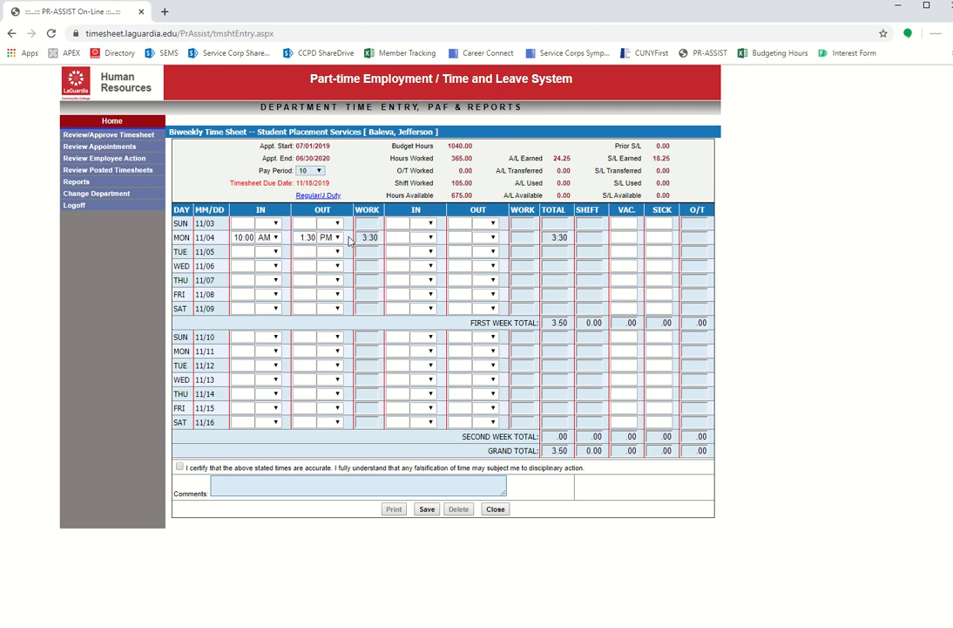
- Add Monday's 2:00–5:00 PM second shift, bringing the day to 6:30 and the week to 6.50
left_click(407, 237)
type("2:00")
left_click(444, 237)
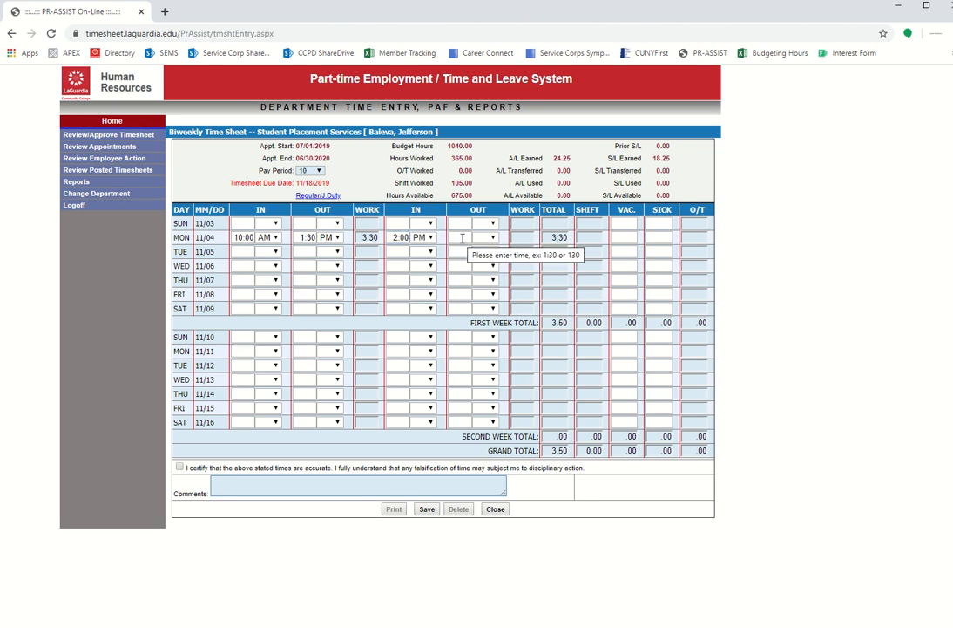
left_click(463, 238)
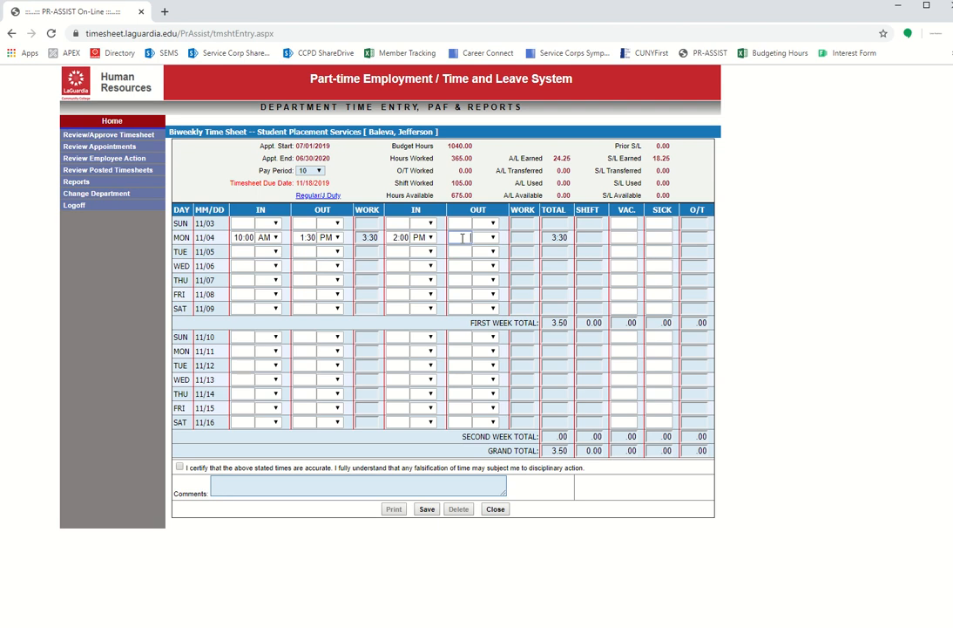
type("5:00")
left_click(760, 242)
double_click(565, 237)
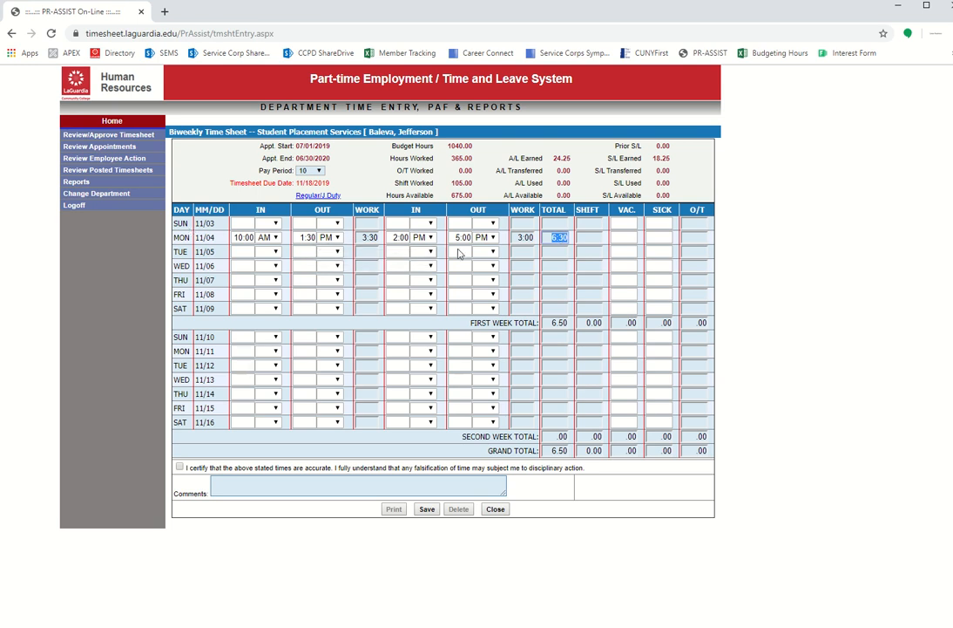
left_click(780, 265)
left_click(238, 265)
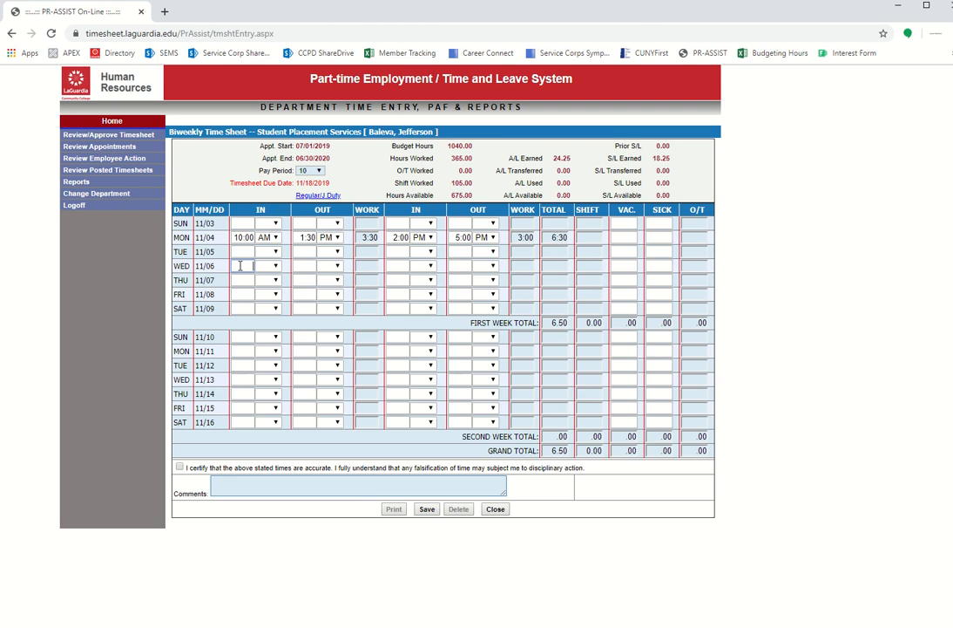
- Enter Wednesday 11/06 as 10:00 AM in and 2:00 PM out, comparing it with Monday's row
type("10:00")
left_click(753, 248)
left_click(310, 265)
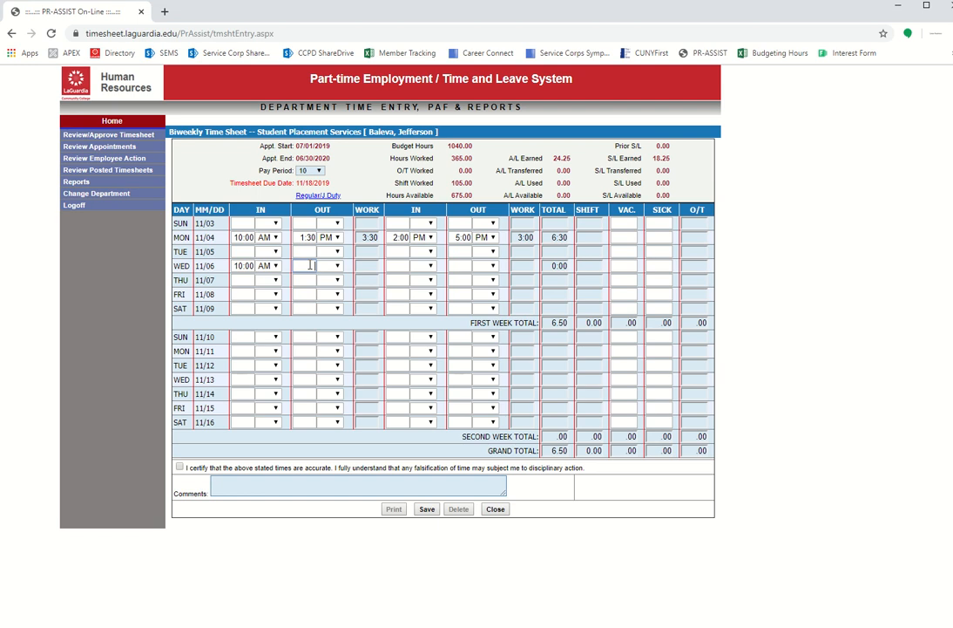
left_click(796, 211)
left_click_drag(178, 237, 712, 240)
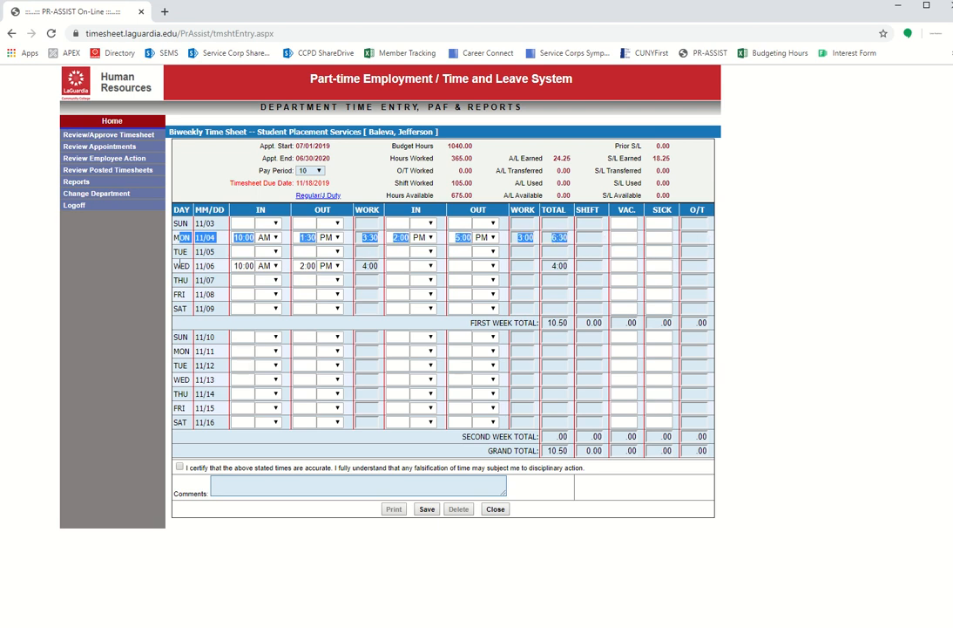
left_click_drag(177, 264, 555, 266)
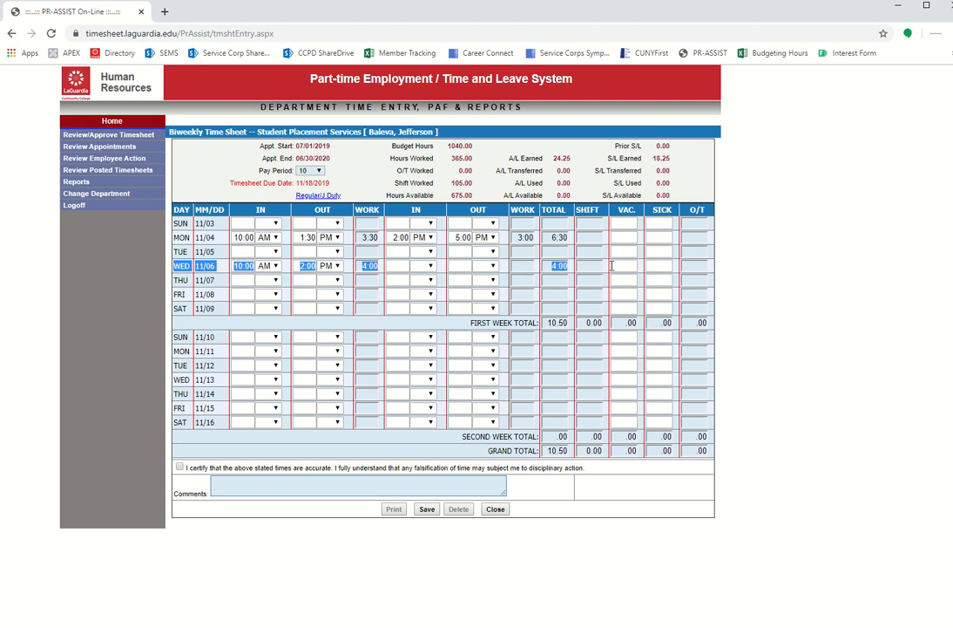
left_click(795, 260)
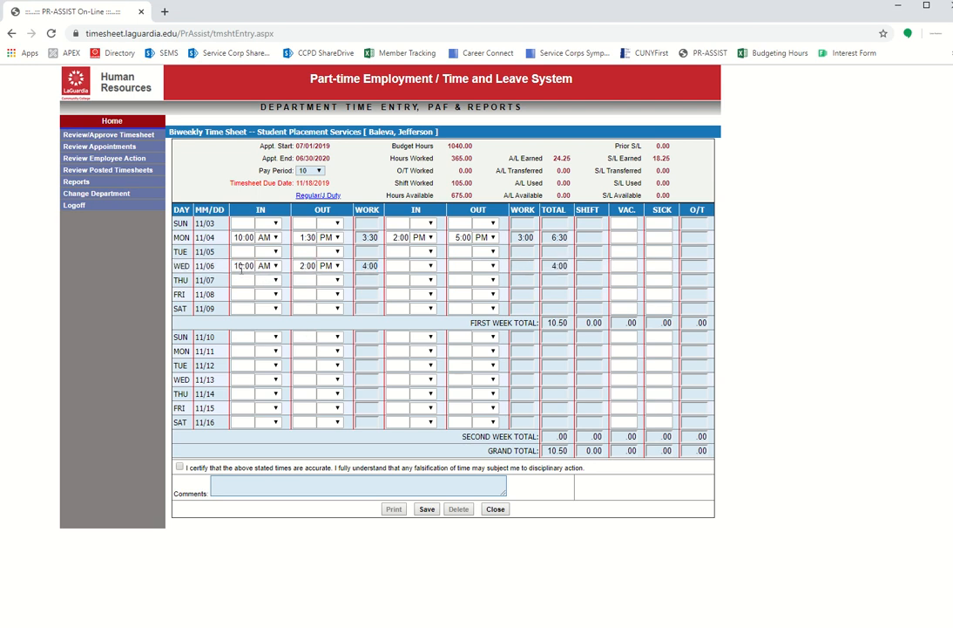
- Replace Wednesday's 2:00 out time with 5:00 PM so its hours recalculate
double_click(308, 265)
key("BackSpace")
left_click(817, 260)
double_click(237, 265)
key("BackSpace")
- Compare Wednesday's 7:00 work hours against its 6:30 total
left_click_drag(553, 267, 569, 268)
left_click_drag(368, 267, 361, 267)
left_click(551, 267)
left_click_drag(551, 267, 570, 271)
left_click(363, 266)
left_click_drag(364, 266, 380, 266)
left_click_drag(551, 266, 569, 267)
left_click(815, 251)
- Log Wednesday 11/13 as 3:00–5:00 PM, giving 2:00 hours and a 15.00 grand total
left_click(241, 378)
left_click(265, 379)
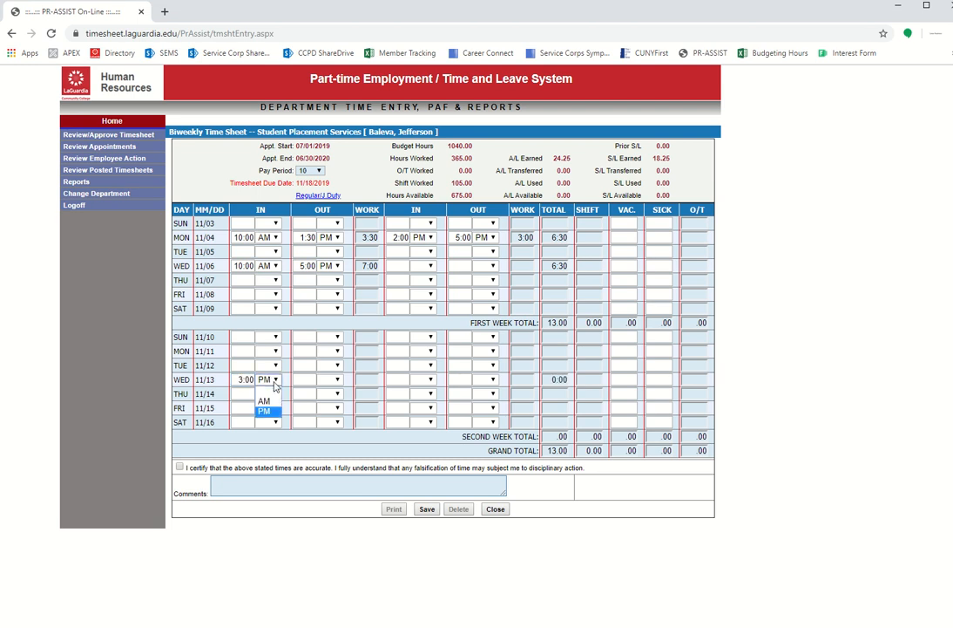
left_click(270, 412)
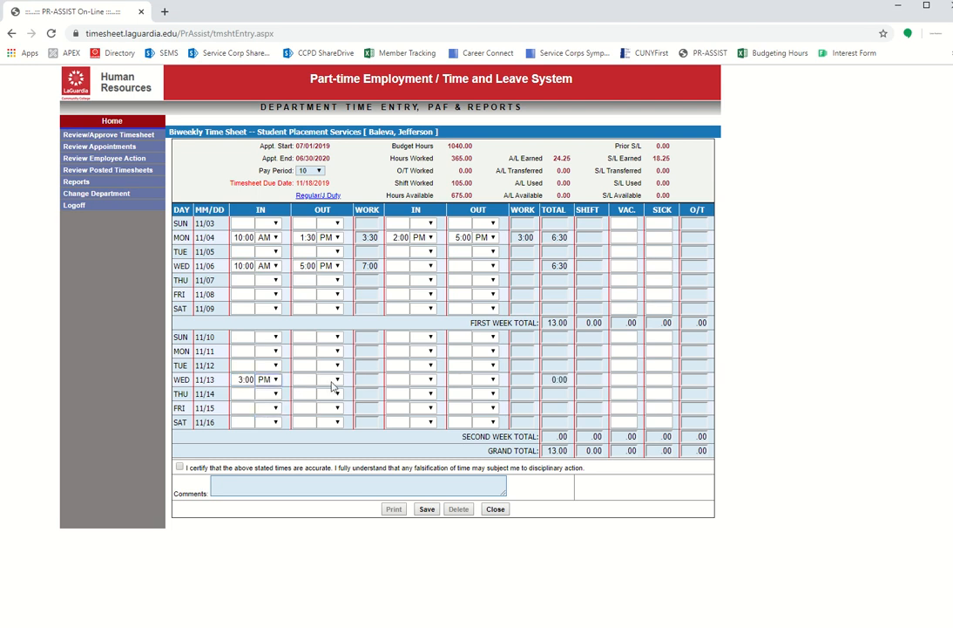
left_click(305, 381)
type("5:00")
left_click(789, 351)
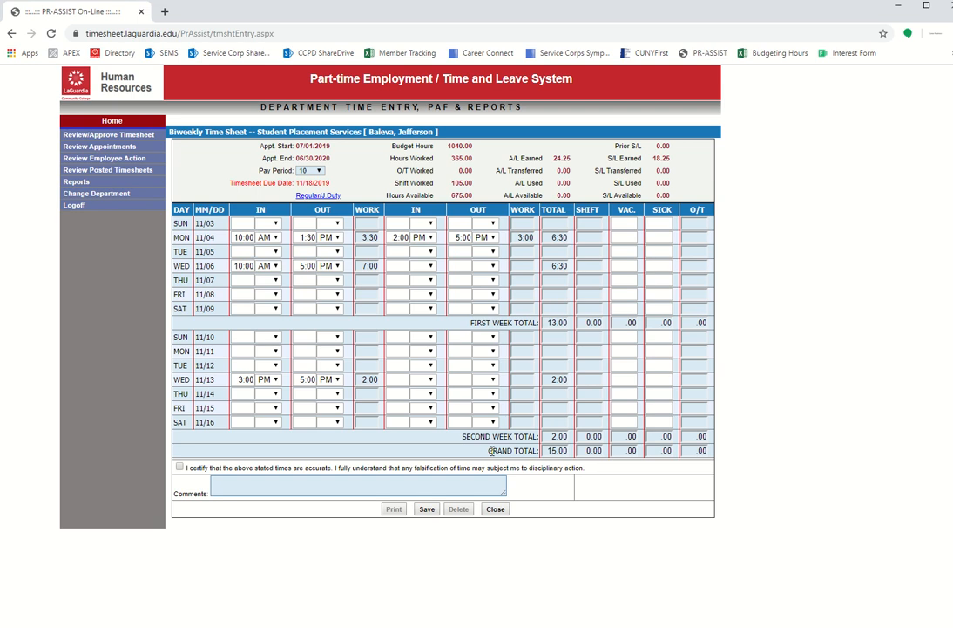
left_click_drag(492, 451, 572, 455)
- Set Wednesday 11/06's out time to PM and dismiss the invalid time block warning
left_click(338, 269)
left_click(327, 297)
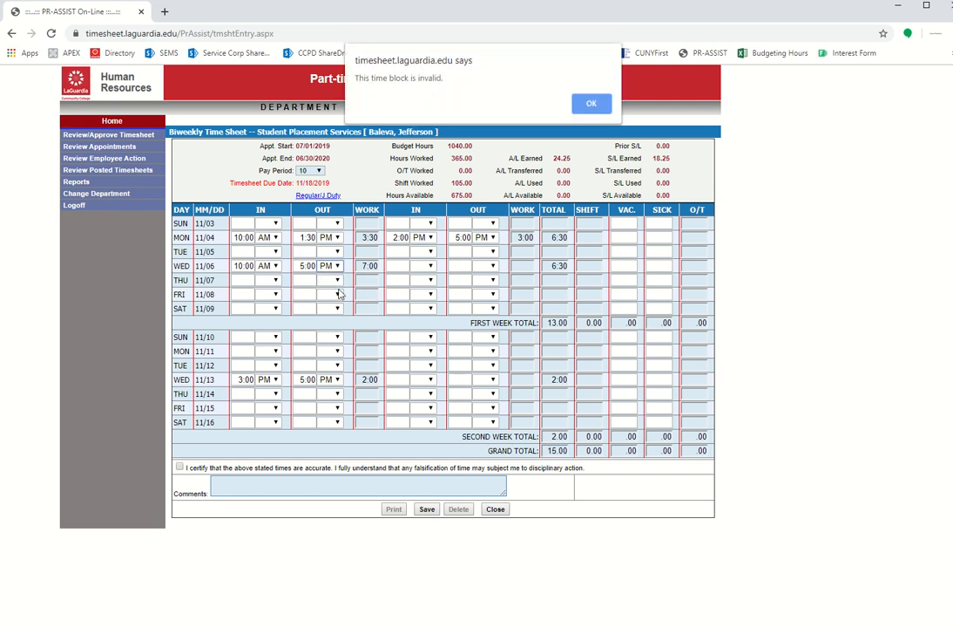
left_click(609, 106)
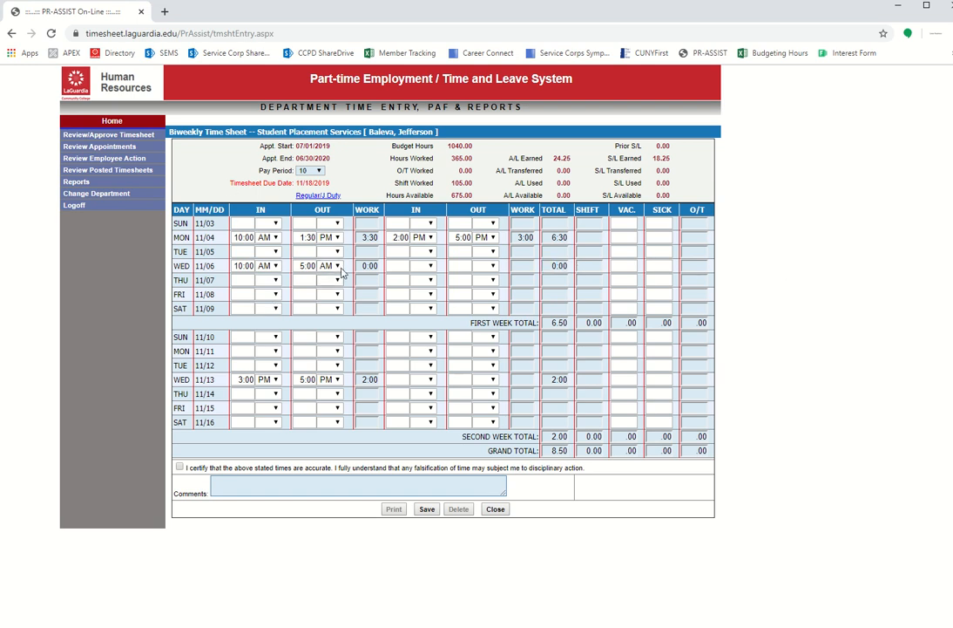
- Try 10:05 as Friday 11/08's in time and dismiss the warning that minutes must be 0, 15, 30 or 45
left_click(242, 294)
type("10:10")
key("BackSpace")
key("BackSpace")
type("05")
left_click(795, 241)
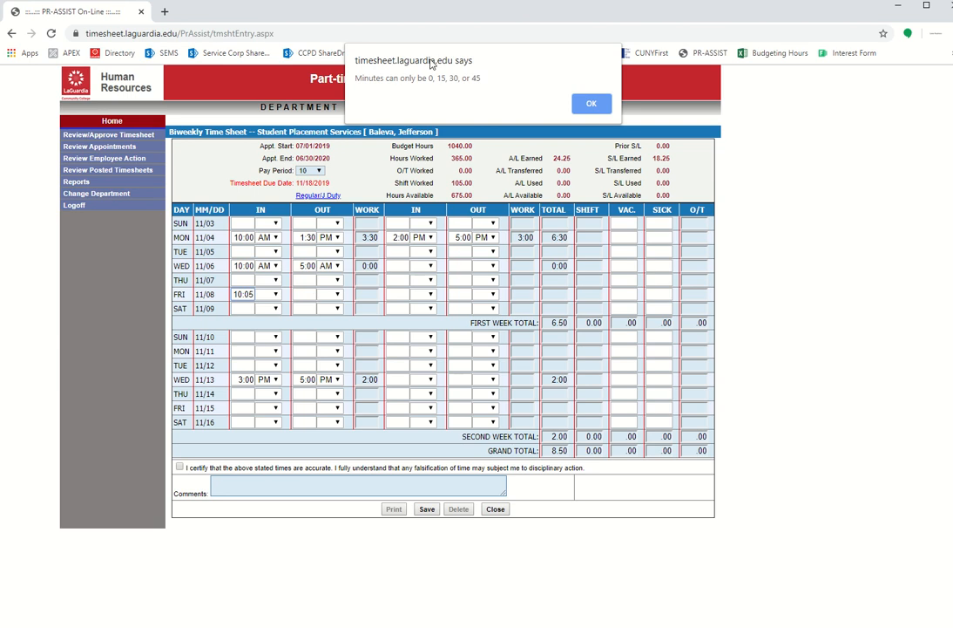
left_click_drag(358, 79, 487, 79)
left_click(486, 79)
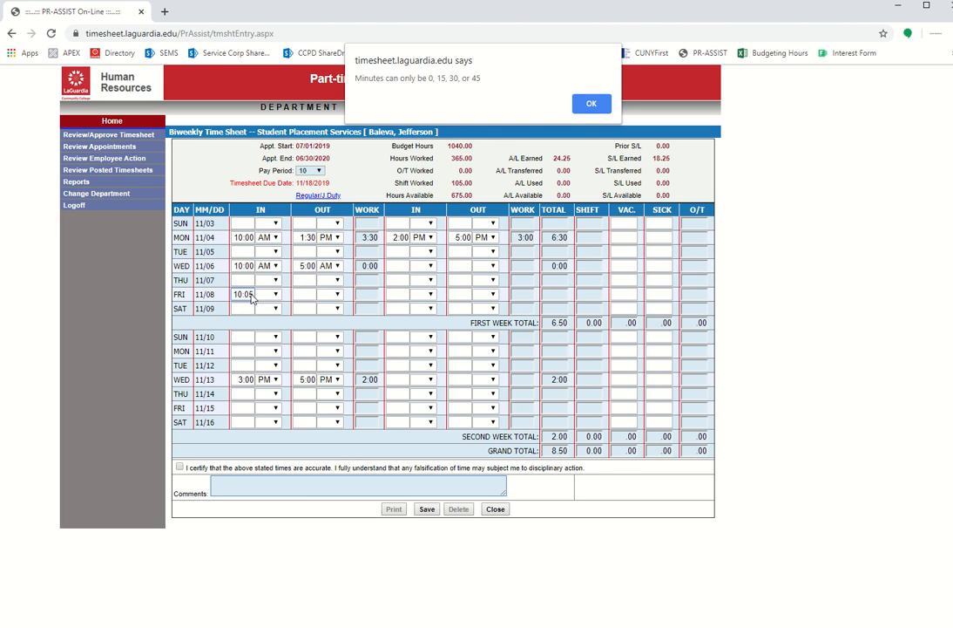
left_click(591, 103)
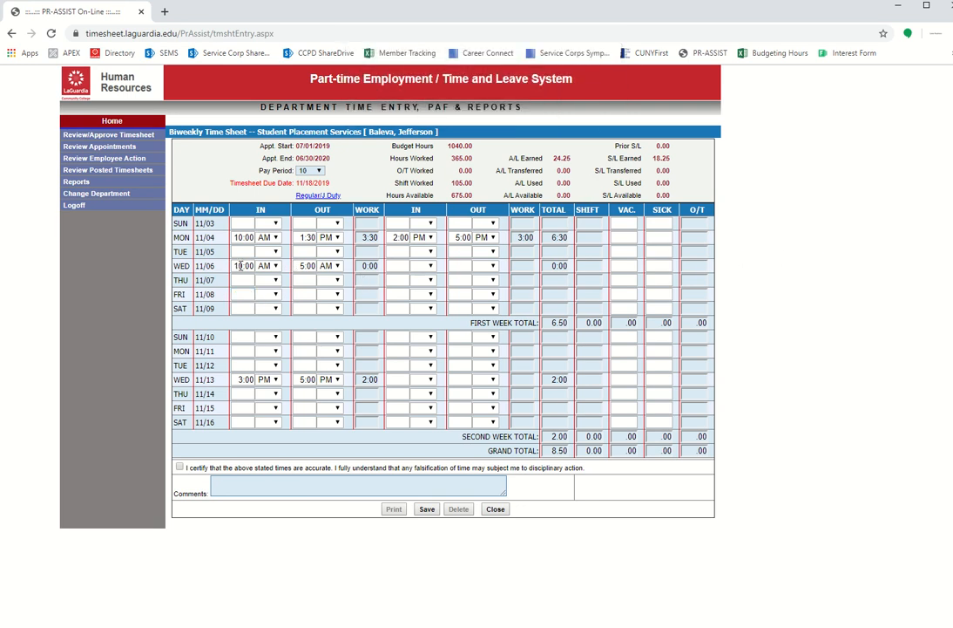
- Retype Wednesday 11/06's in time as 9:30, then 10:00, restoring 7:00 hours
left_click_drag(234, 266, 252, 267)
type("9:30")
left_click(811, 238)
left_click(240, 265)
type("10:00")
left_click(803, 230)
- Tick the accuracy certification and start a comment reading 'Late timesheet for'
left_click(179, 468)
left_click_drag(193, 470, 443, 473)
left_click(250, 488)
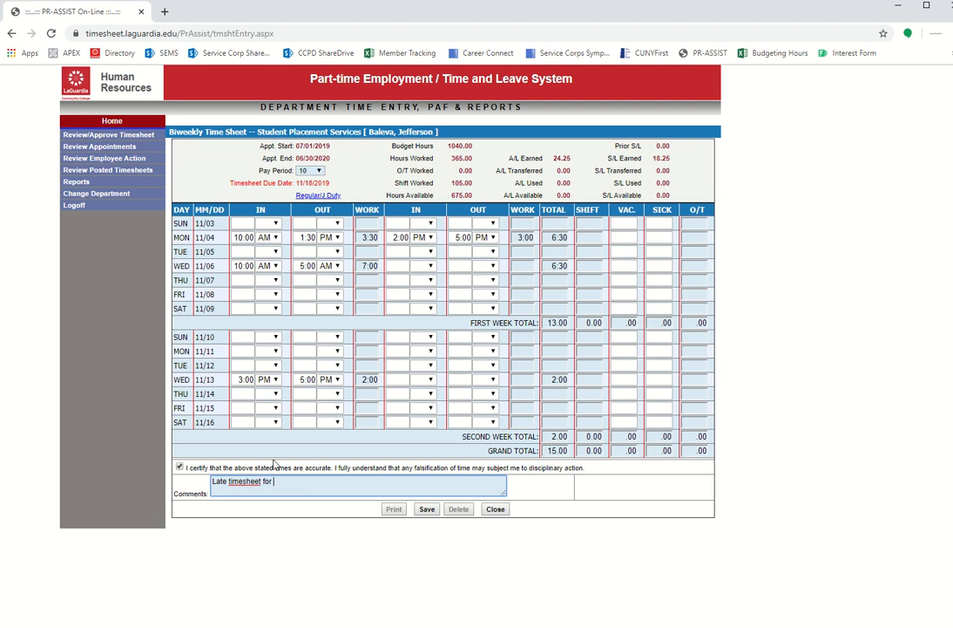
- Delete the 'Late timesheet for' comment and save the certified timesheet
left_click_drag(275, 481, 212, 481)
key("BackSpace")
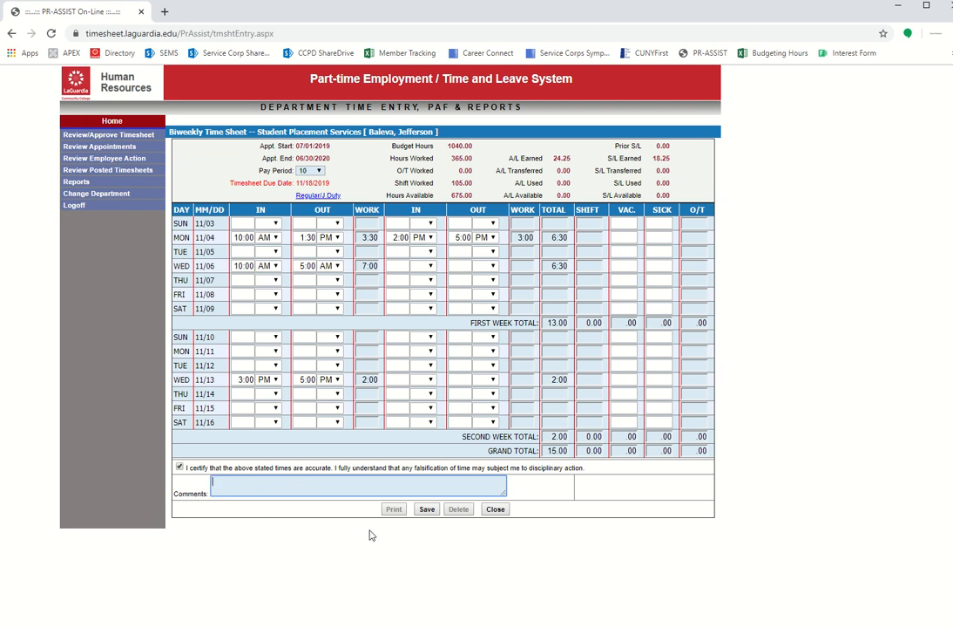
left_click(425, 518)
mouse_move(561, 1)
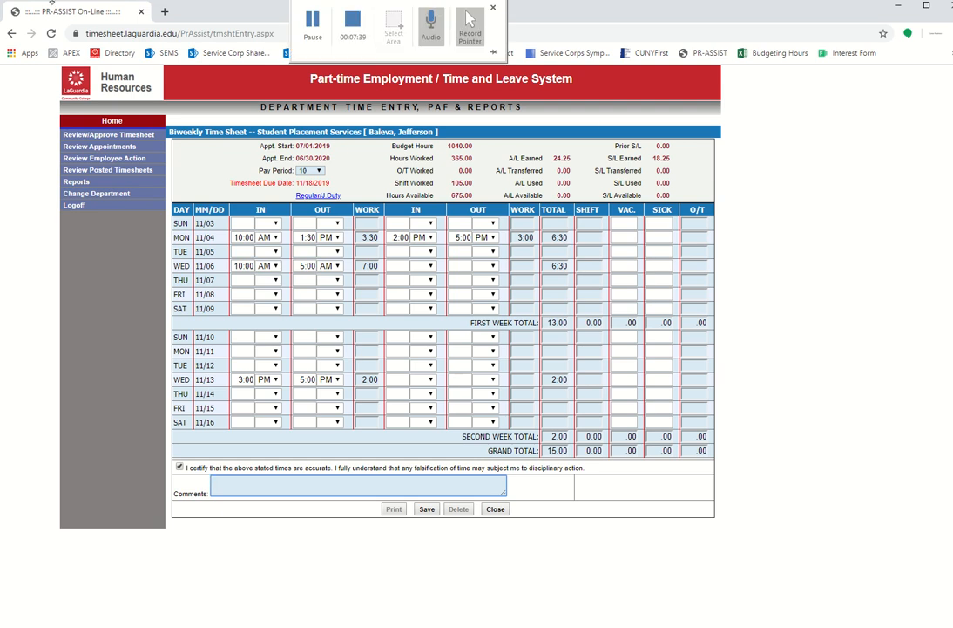
key("alt+Tab")
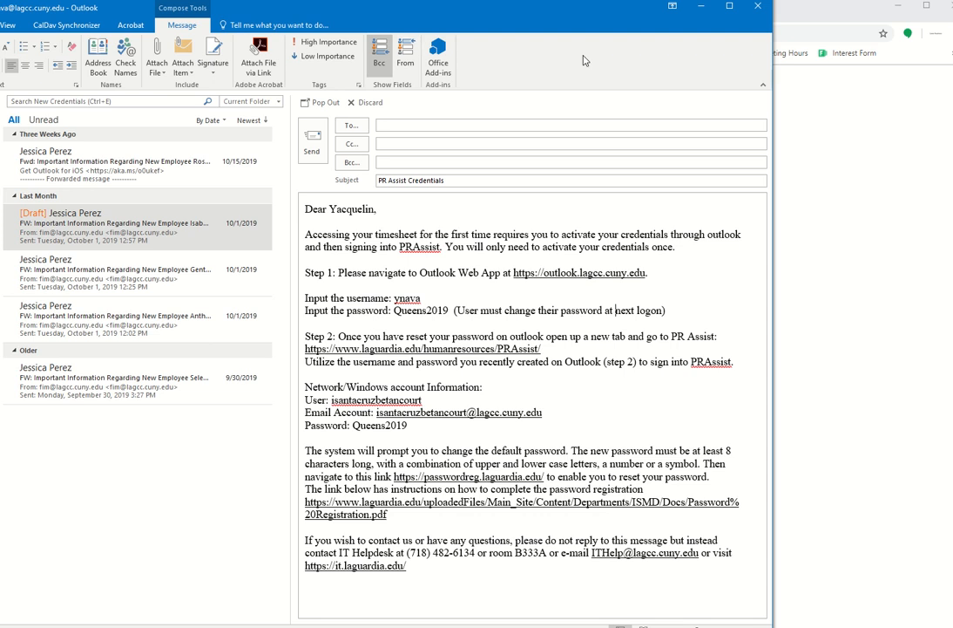
key("alt+Tab")
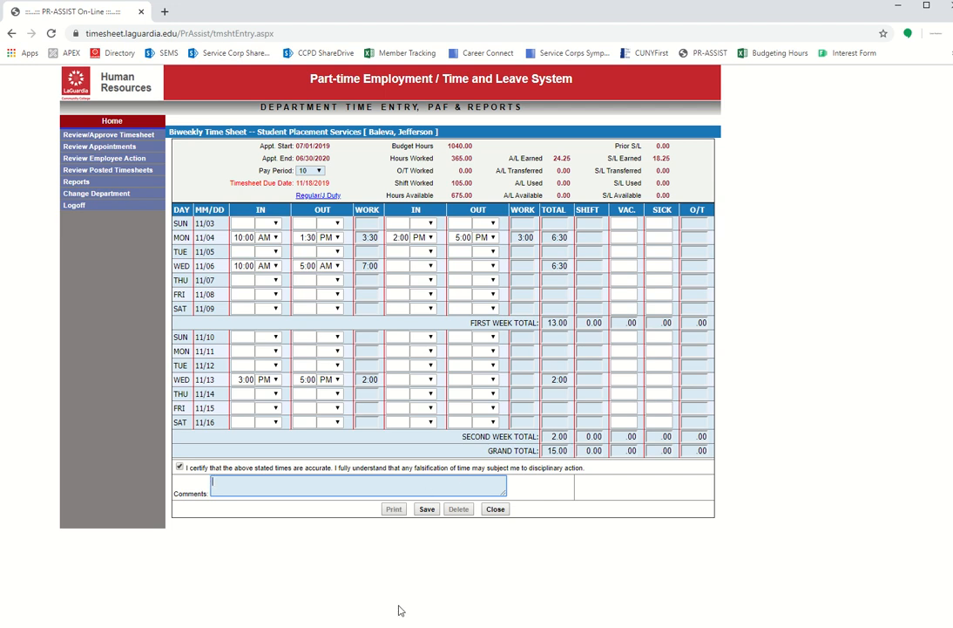
key("alt+Tab")
- Enlarge the signed timesheet picture in Figure 2 so it fills most of page 2
left_click_drag(422, 26, 430, 13)
scroll(579, 488, "down", 15)
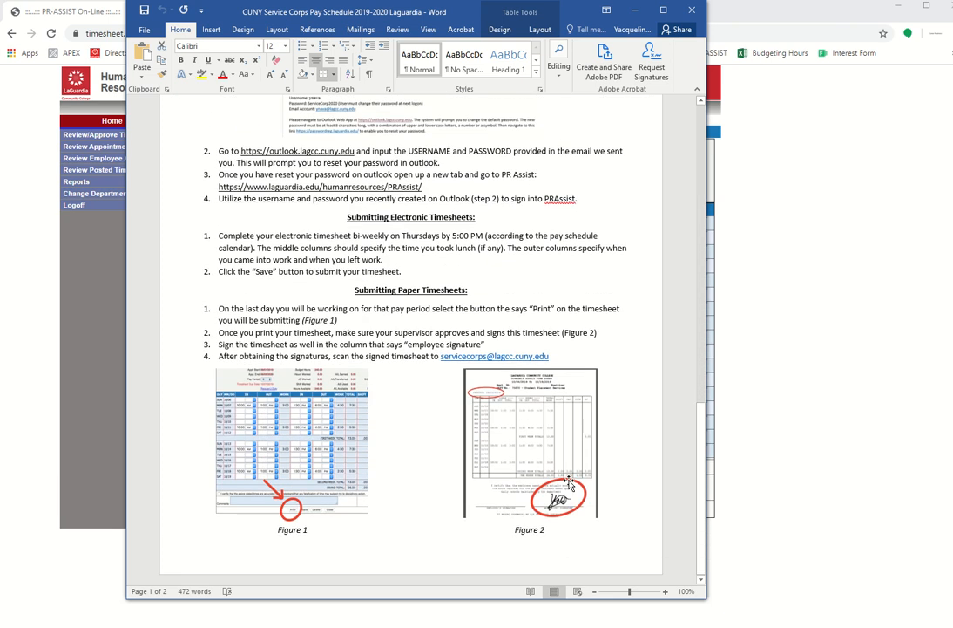
left_click(532, 438)
left_click_drag(464, 368, 243, 215)
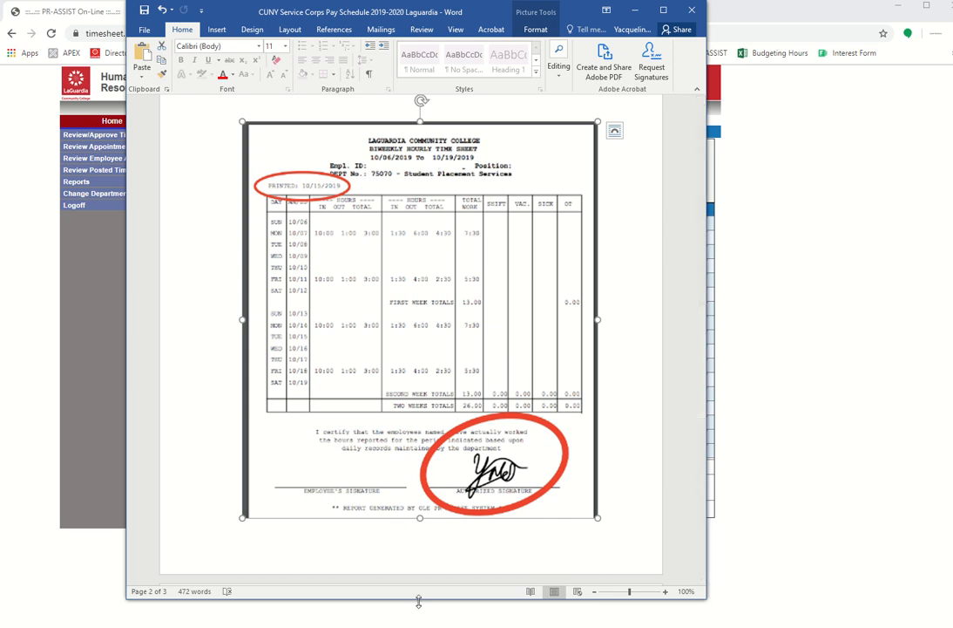
- Remove the empty line and move the timesheet picture up directly under item 1
left_click_drag(418, 602, 419, 625)
scroll(425, 266, "up", 1)
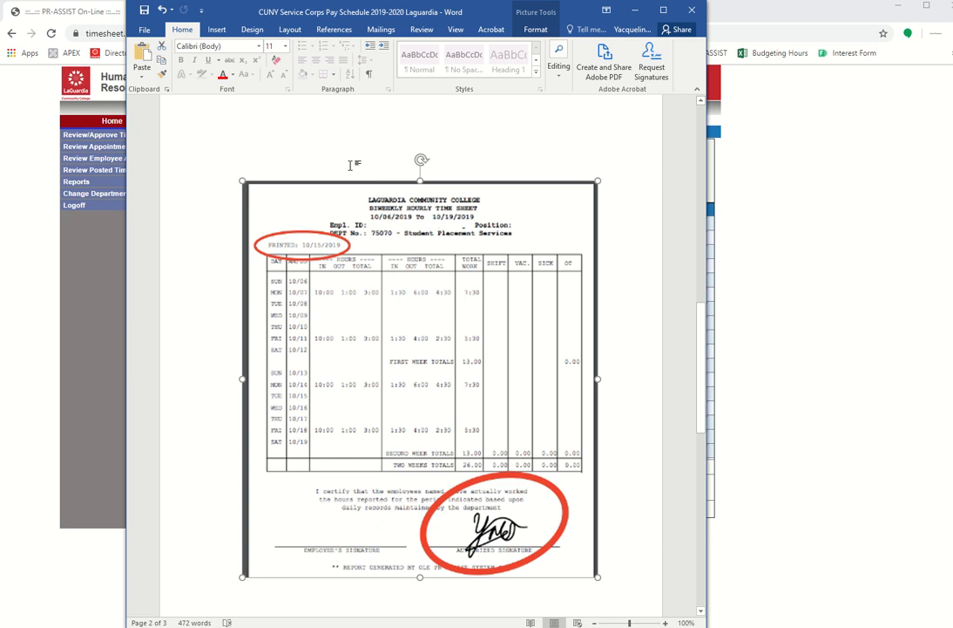
left_click(351, 163)
scroll(351, 164, "up", 1)
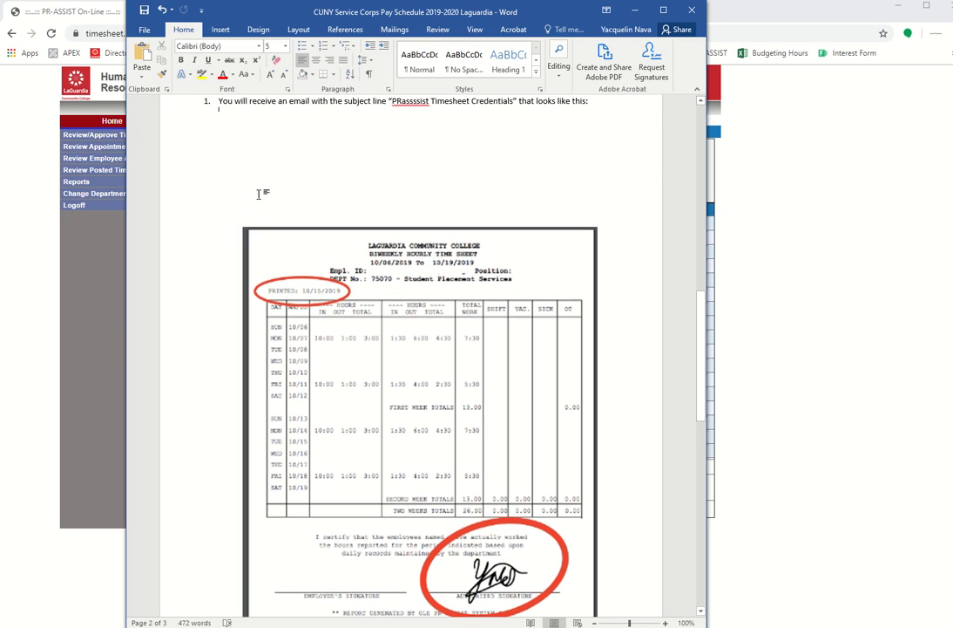
key("BackSpace")
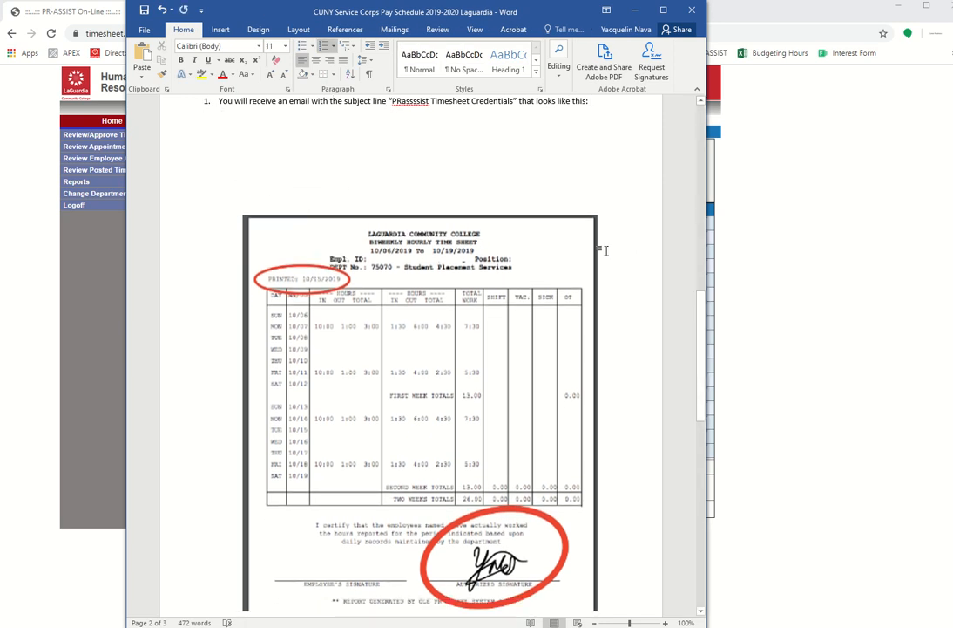
left_click_drag(411, 265, 398, 175)
left_click(601, 495)
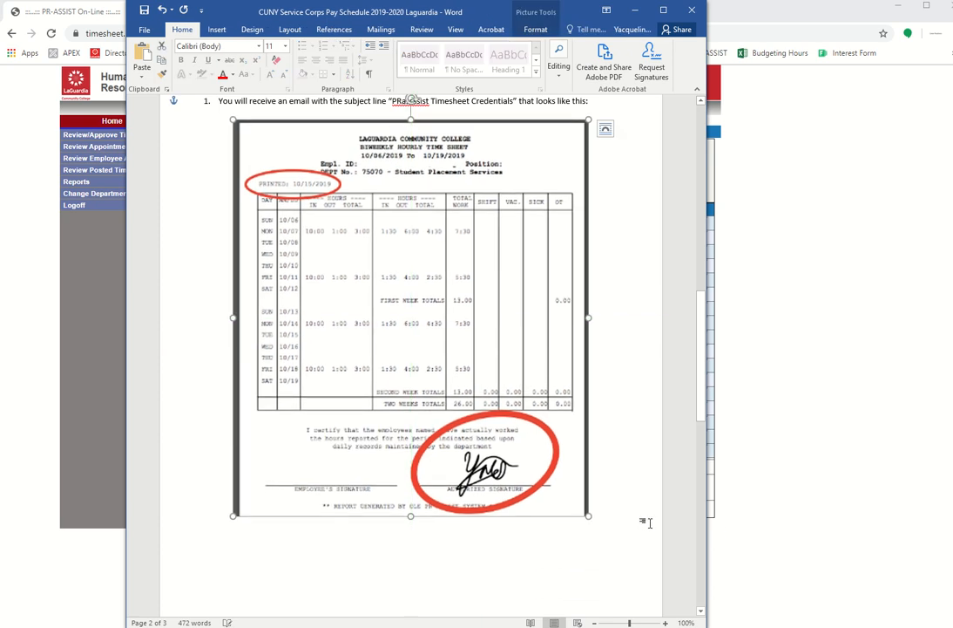
- Add the Service Corps e-mail address below the picture in bold, centred, 14 pt
key("Return")
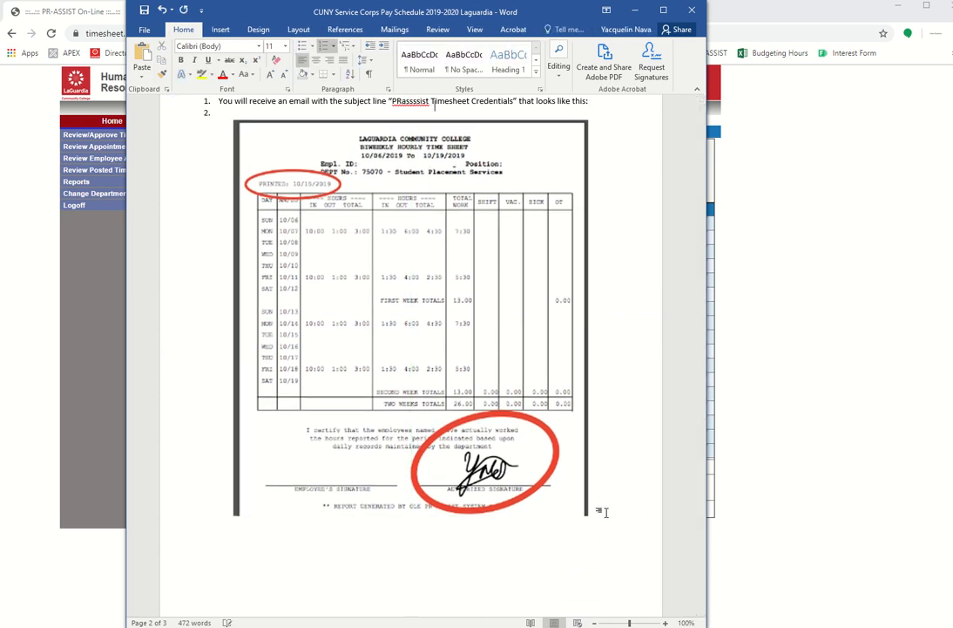
key("Return")
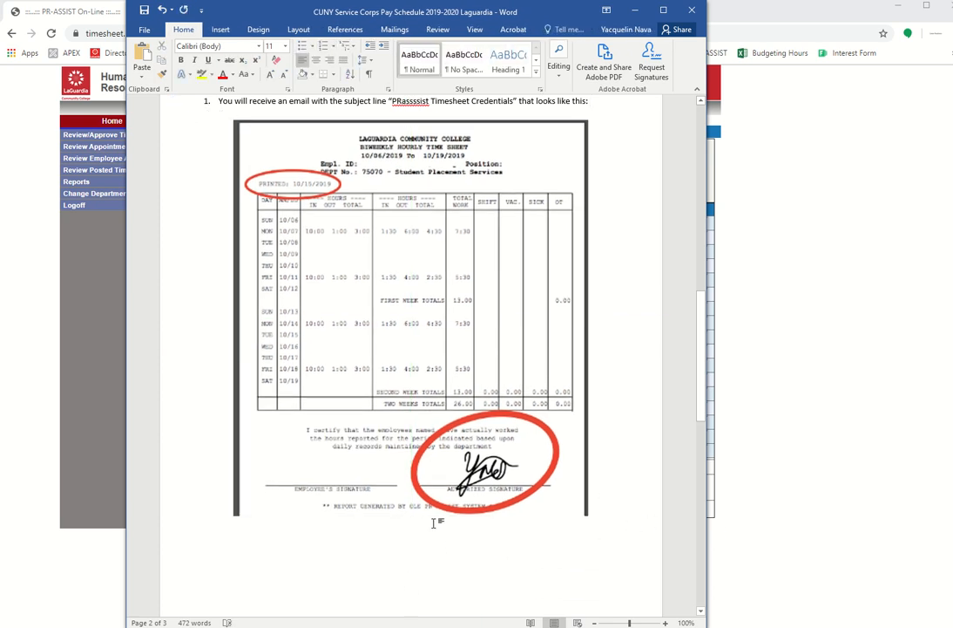
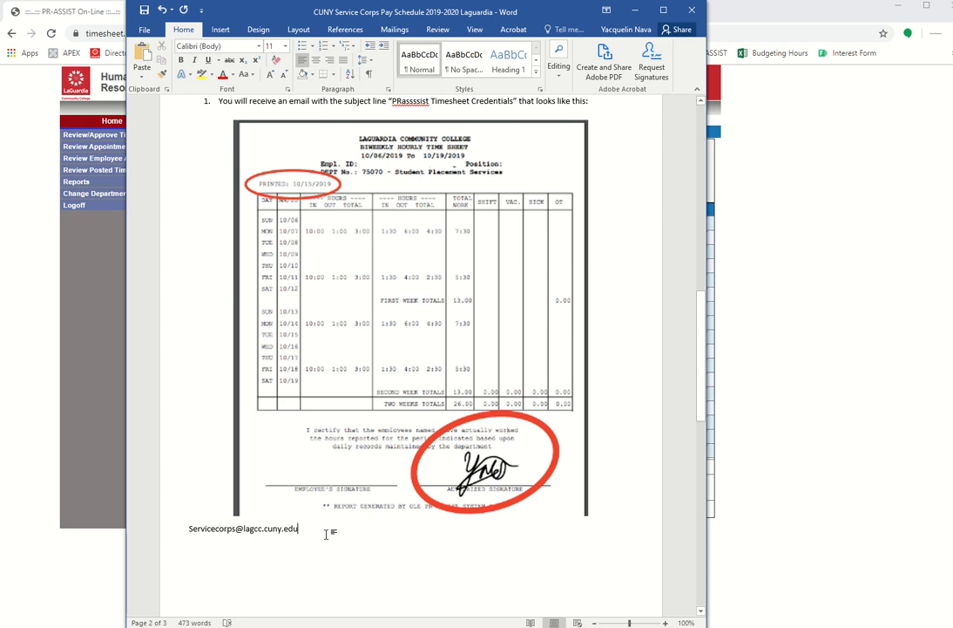
left_click_drag(329, 533, 190, 535)
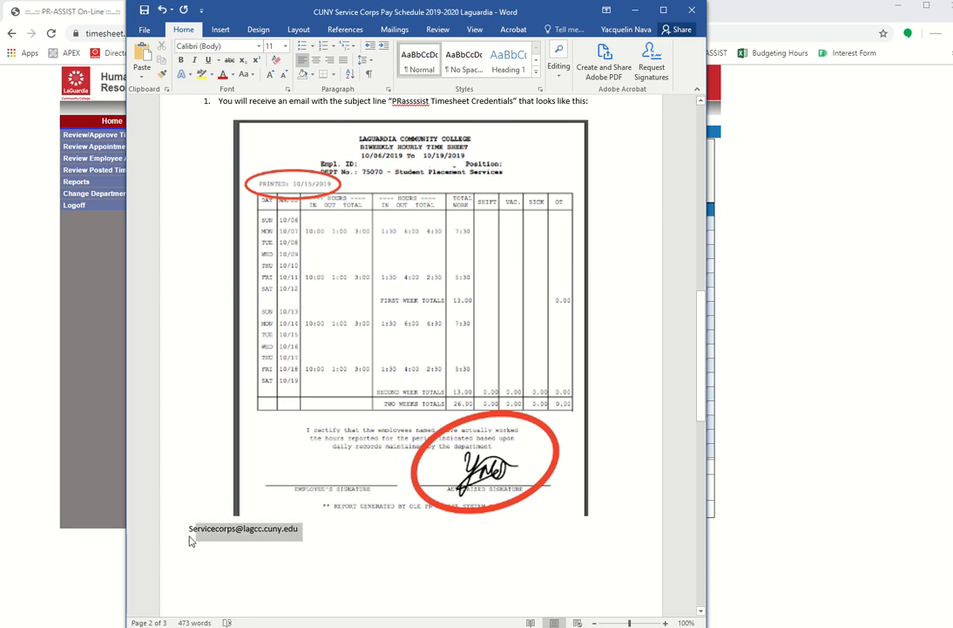
key("ctrl+b")
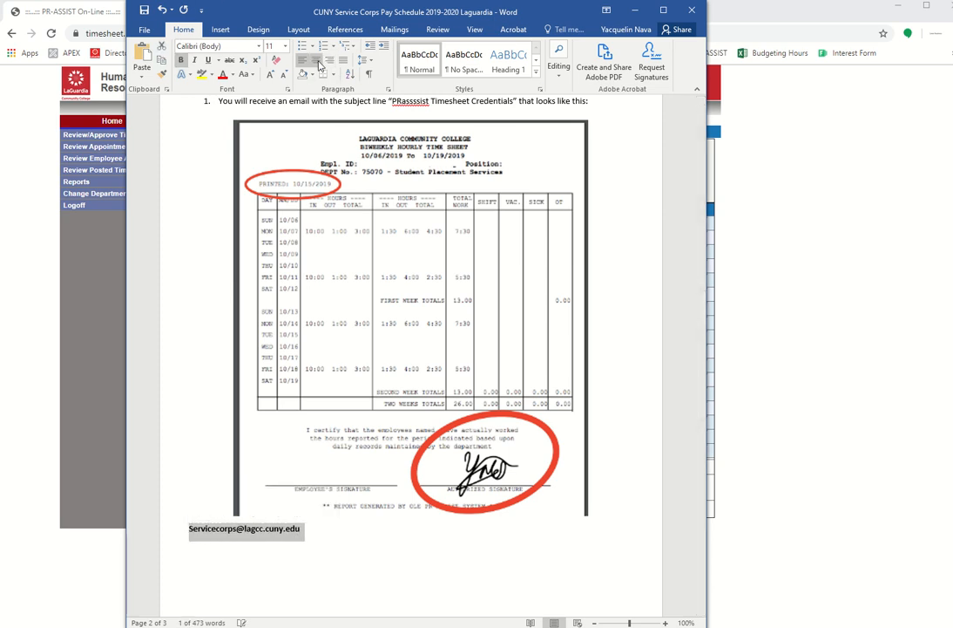
key("ctrl+e")
left_click(285, 45)
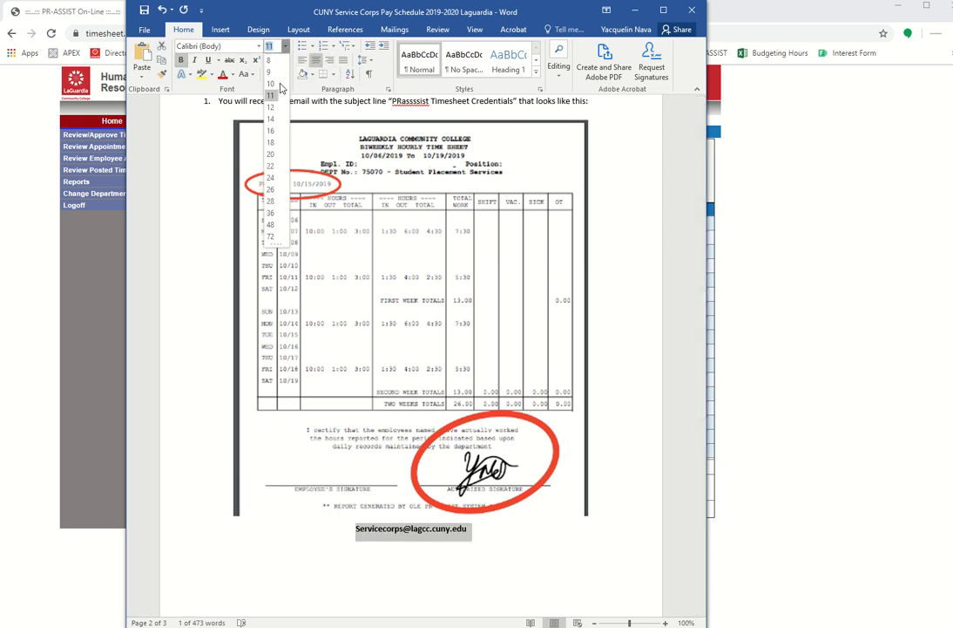
left_click(270, 119)
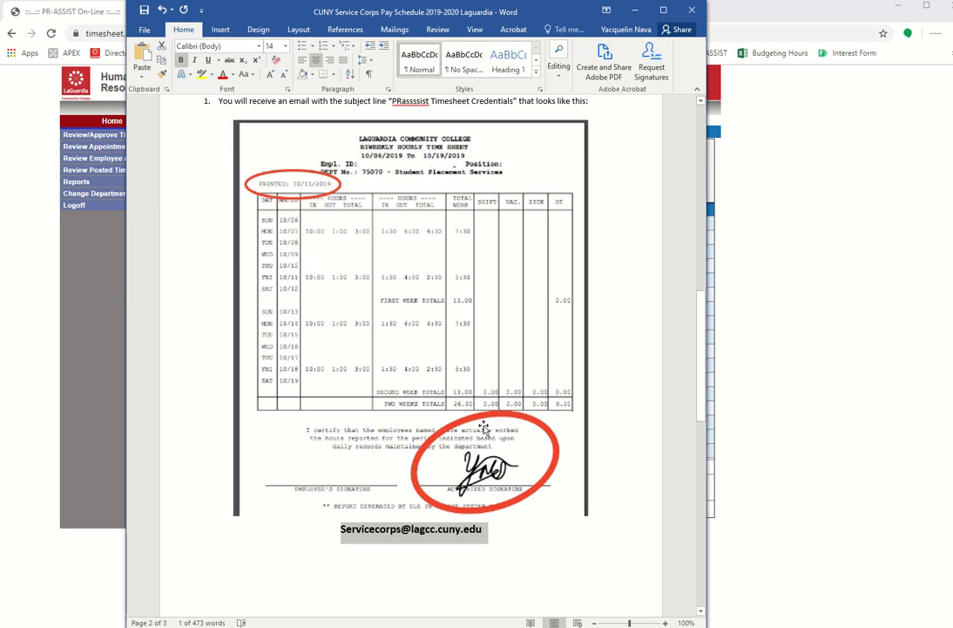
left_click(615, 493)
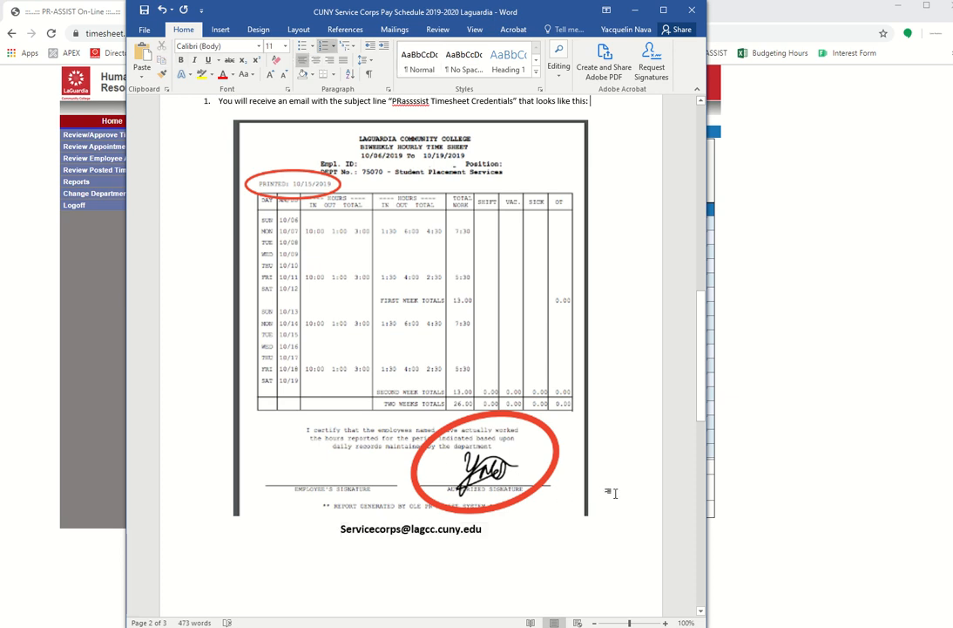
mouse_move(699, 2)
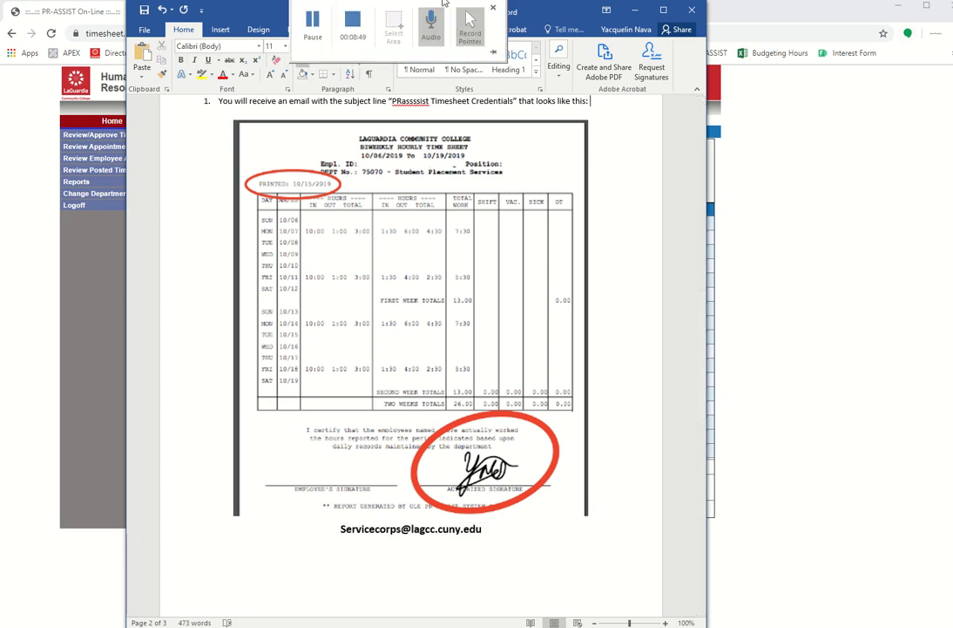